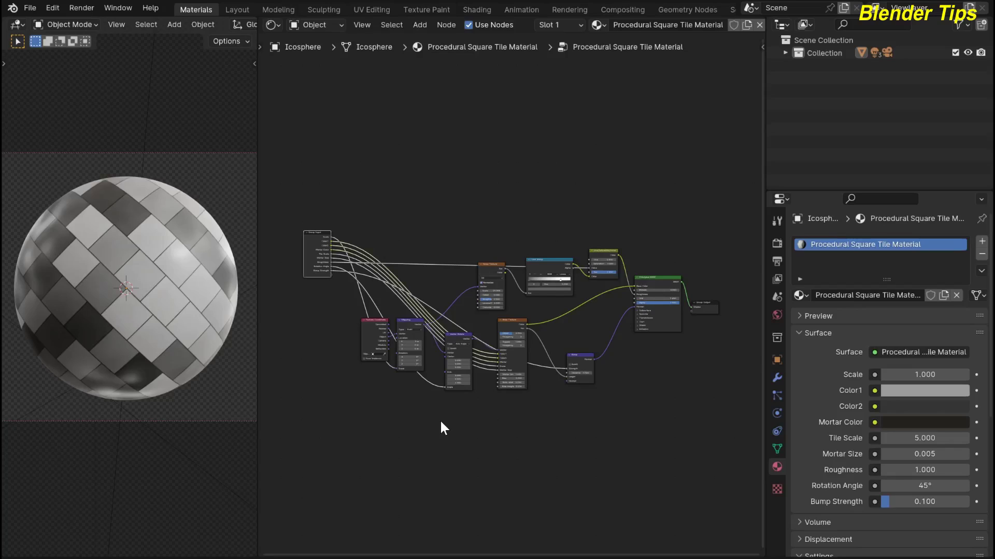
Leave the tile node group and frame the group node beside Material Output
{"action": "mouse_move", "coordinate": [469, 418]}
{"action": "middle_mouse_down"}
{"action": "mouse_move", "coordinate": [460, 406]}
{"action": "mouse_move", "coordinate": [472, 425]}
{"action": "middle_mouse_up"}
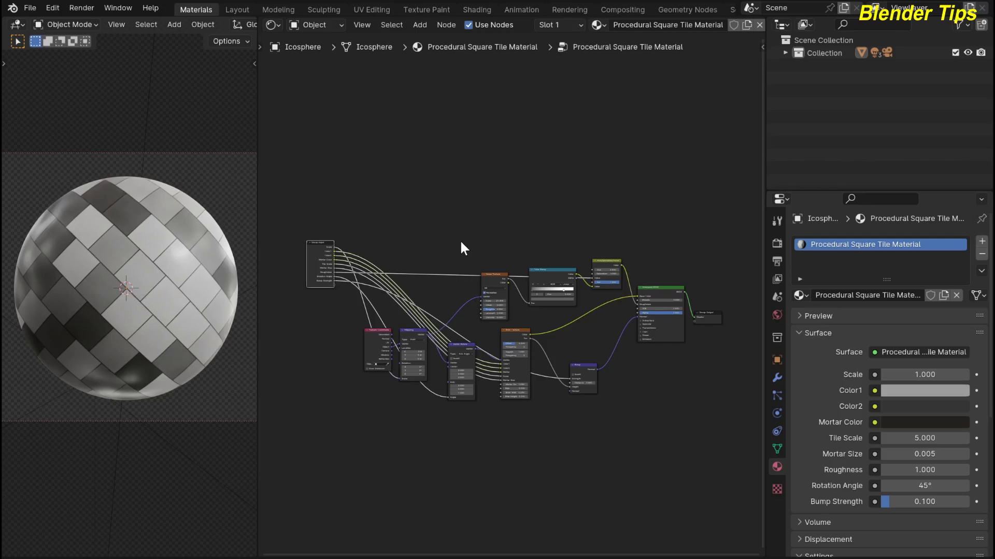
{"action": "scroll", "coordinate": [455, 240], "scroll_direction": "up", "scroll_amount": 3}
{"action": "middle_click_drag", "start_coordinate": [444, 216], "coordinate": [440, 185]}
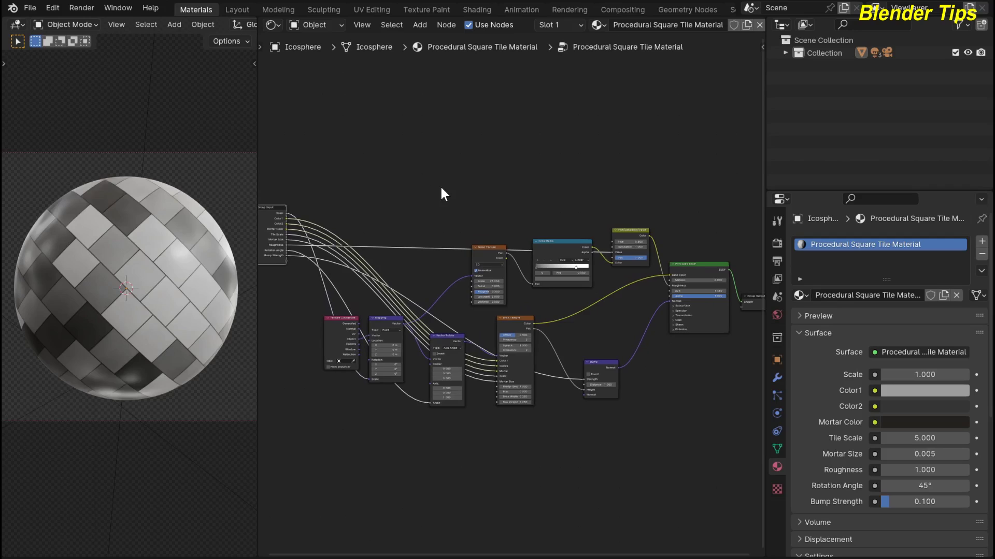
{"action": "scroll", "coordinate": [440, 185], "scroll_direction": "down", "scroll_amount": 1}
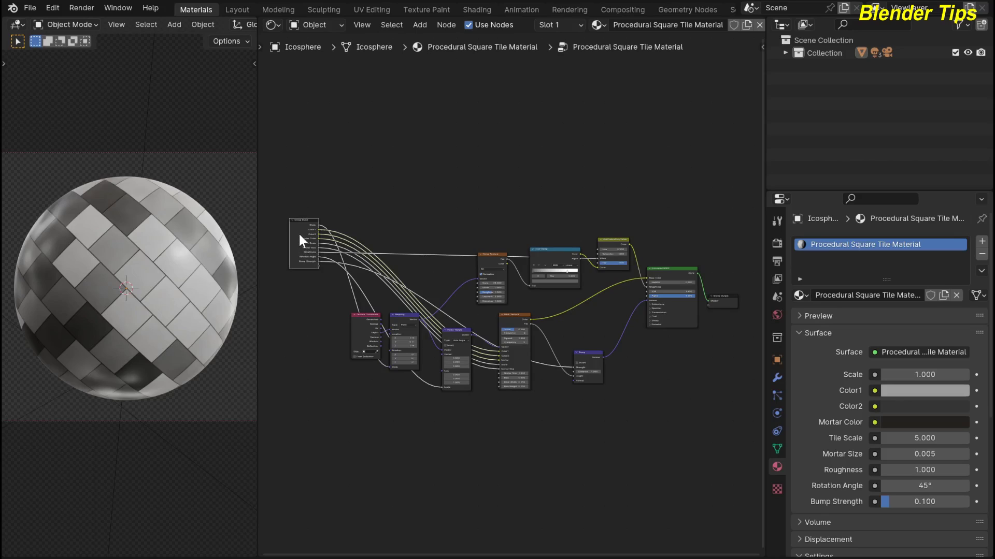
{"action": "key", "text": "Tab"}
{"action": "scroll", "coordinate": [337, 264], "scroll_direction": "up", "scroll_amount": 6}
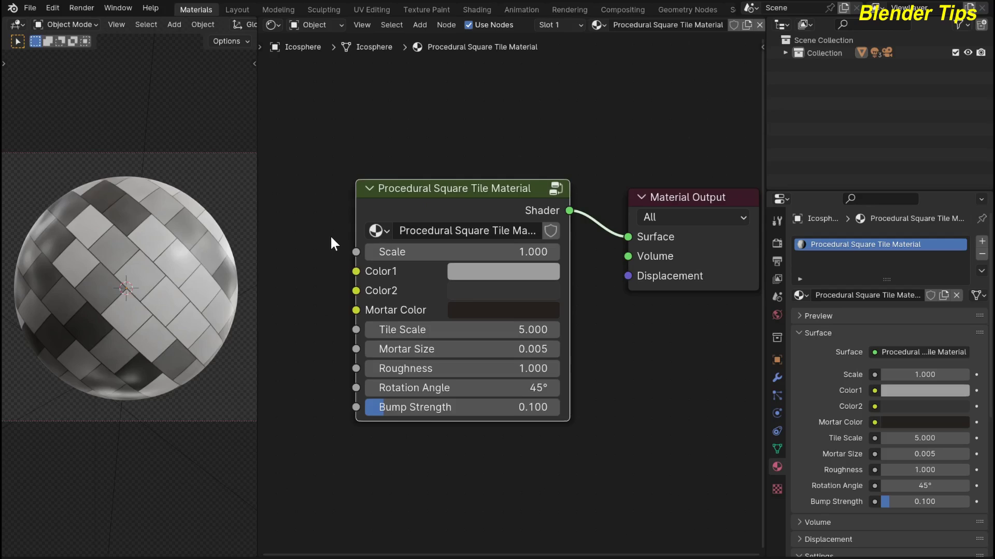
{"action": "middle_click_drag", "start_coordinate": [333, 243], "coordinate": [333, 253]}
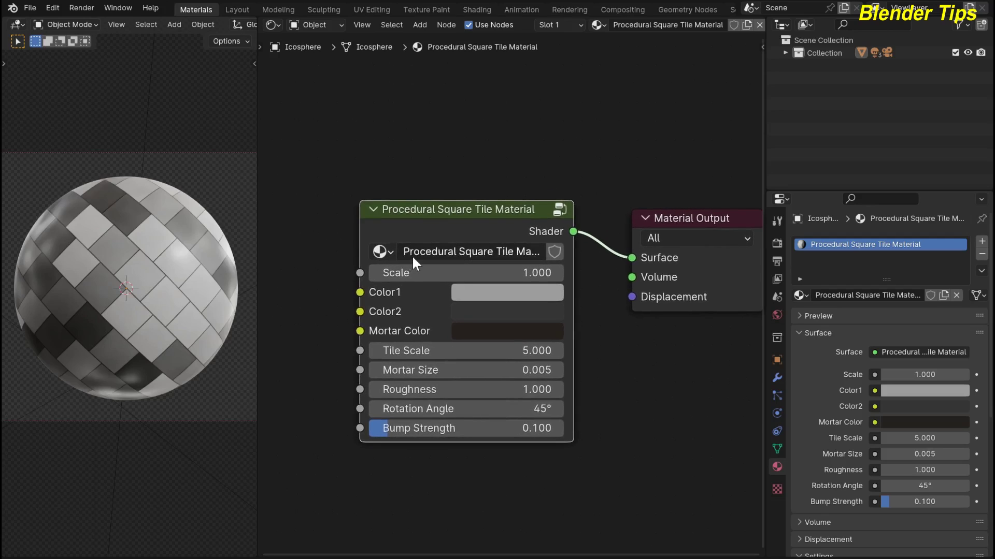
{"action": "scroll", "coordinate": [596, 351], "scroll_direction": "down", "scroll_amount": 2, "text": "shift"}
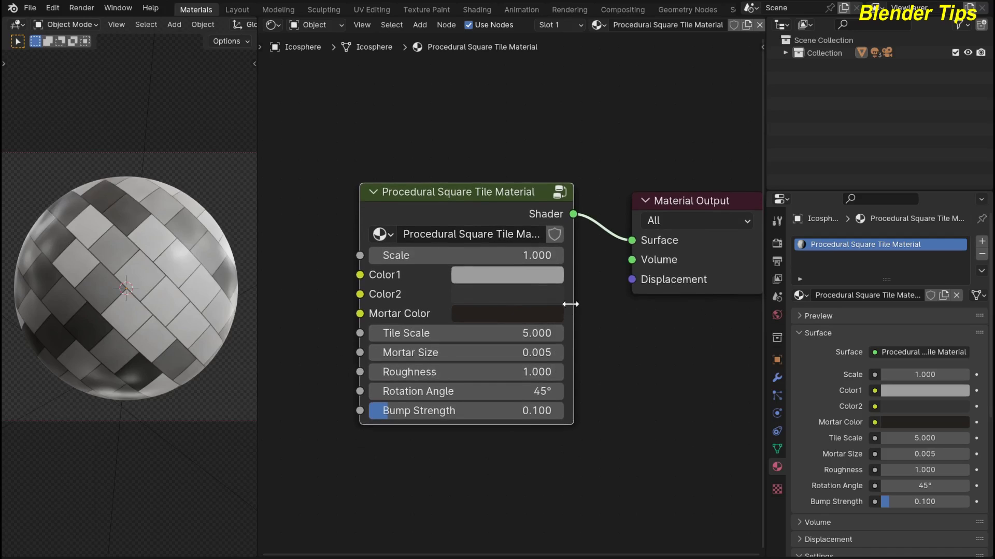
{"action": "scroll", "coordinate": [588, 318], "scroll_direction": "up", "scroll_amount": 2}
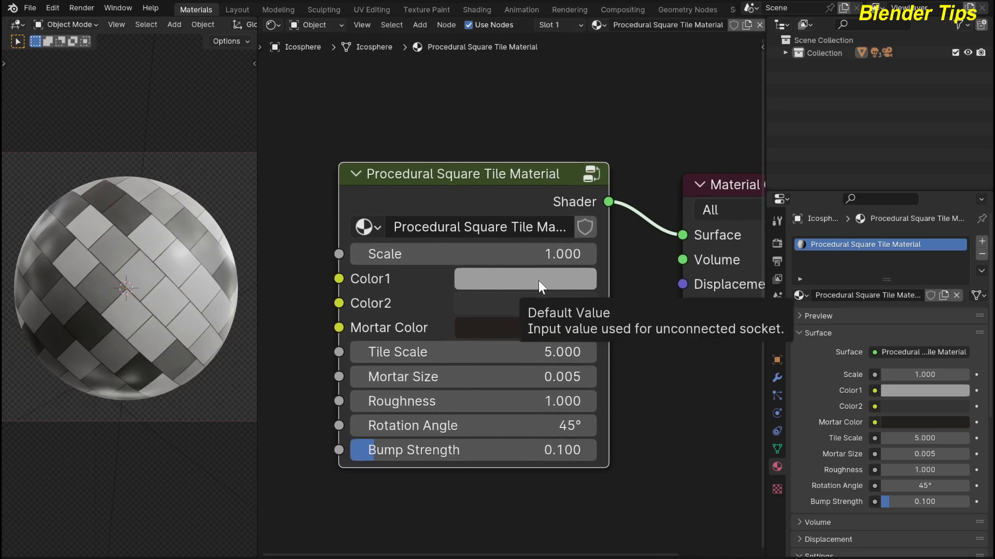
Try a green Color1, undo it, then make Color2 dark green
{"action": "left_click", "coordinate": [539, 281]}
{"action": "mouse_move", "coordinate": [548, 287]}
{"action": "left_mouse_down"}
{"action": "mouse_move", "coordinate": [510, 279]}
{"action": "mouse_move", "coordinate": [524, 288]}
{"action": "left_mouse_up"}
{"action": "key", "text": "ctrl+z"}
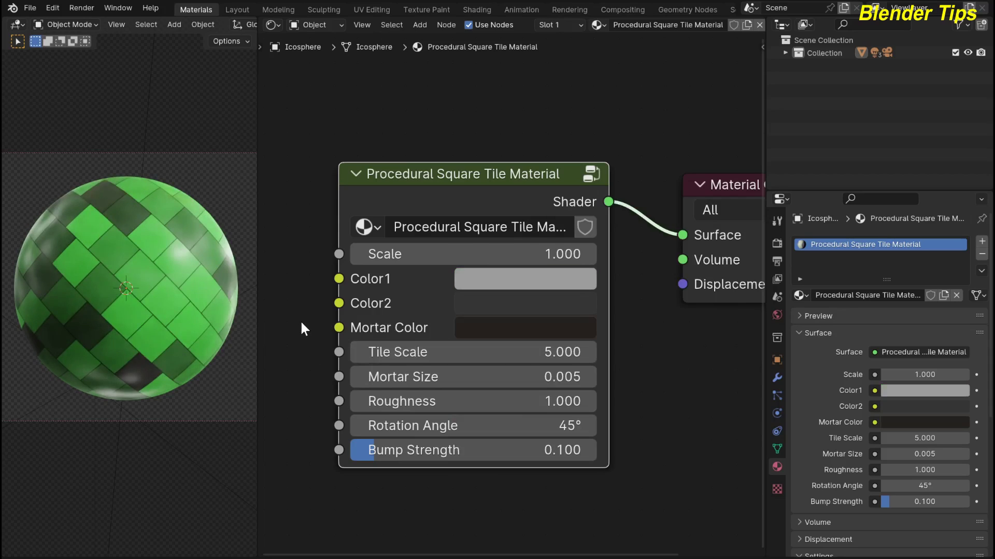
{"action": "left_click", "coordinate": [489, 306]}
{"action": "mouse_move", "coordinate": [567, 137]}
{"action": "left_mouse_down"}
{"action": "mouse_move", "coordinate": [568, 146]}
{"action": "mouse_move", "coordinate": [528, 160]}
{"action": "mouse_move", "coordinate": [511, 129]}
{"action": "mouse_move", "coordinate": [512, 113]}
{"action": "mouse_move", "coordinate": [533, 106]}
{"action": "left_mouse_up"}
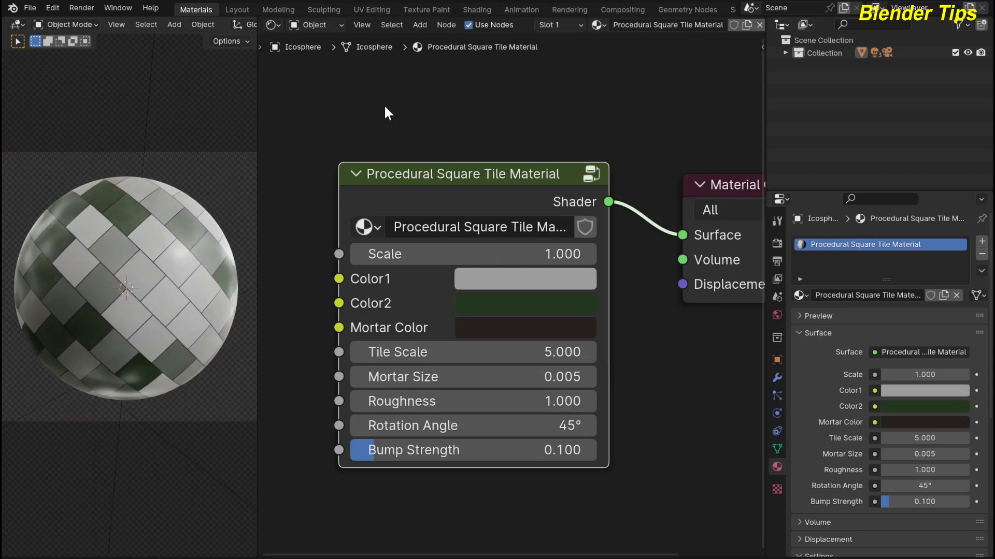
Revert Color2 to dark grey and preview Tile Scale and Roughness changes
{"action": "key", "text": "ctrl+z"}
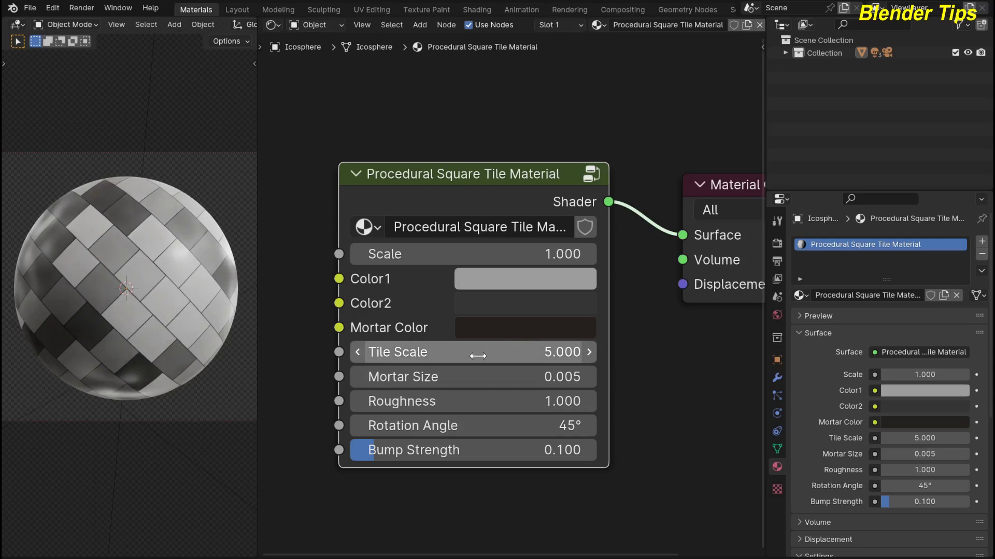
{"action": "mouse_move", "coordinate": [407, 360]}
{"action": "left_mouse_down"}
{"action": "mouse_move", "coordinate": [476, 352]}
{"action": "mouse_move", "coordinate": [396, 352]}
{"action": "left_mouse_up"}
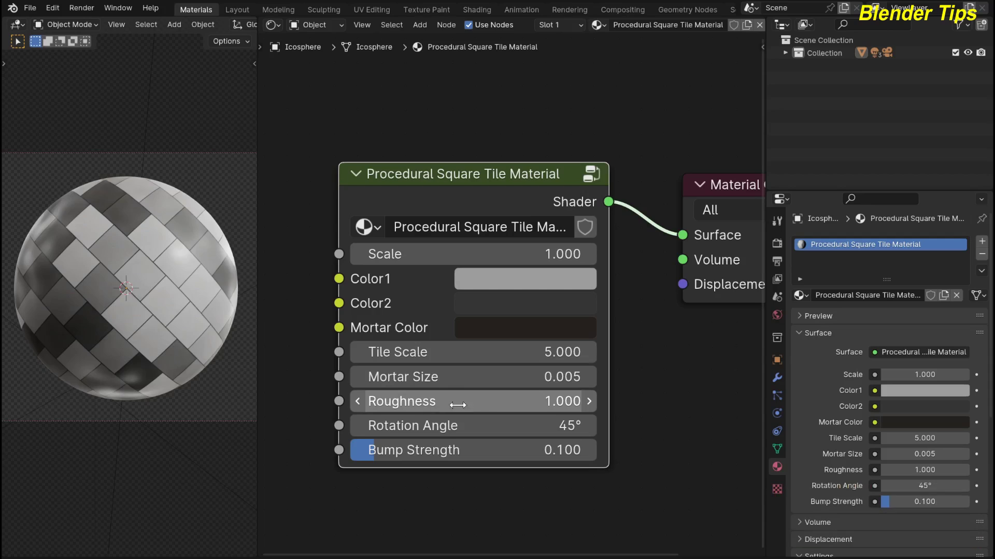
{"action": "left_click_drag", "start_coordinate": [460, 405], "coordinate": [595, 402]}
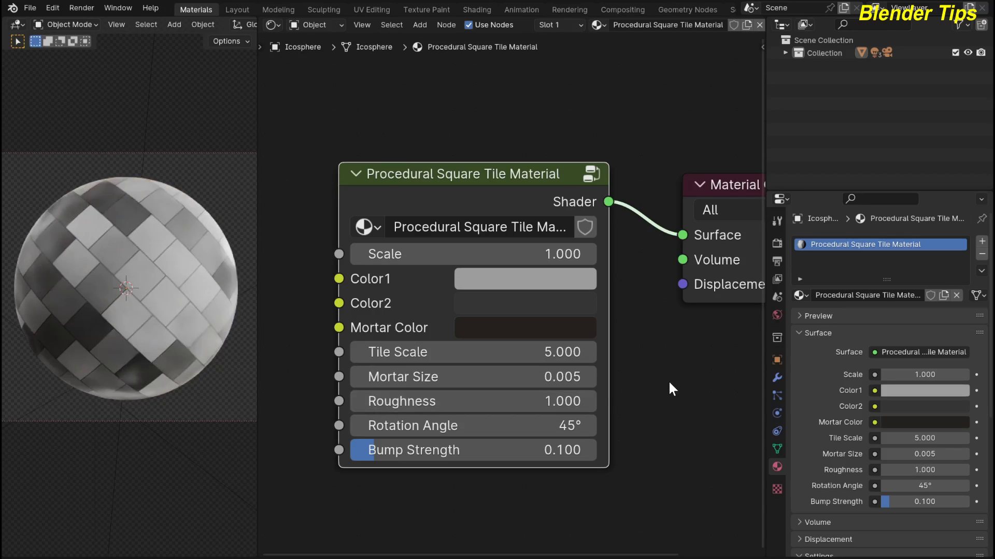
Preview a different Rotation Angle, then revert it to 45°
{"action": "scroll", "coordinate": [453, 471], "scroll_direction": "up", "scroll_amount": 1}
{"action": "middle_click_drag", "start_coordinate": [454, 472], "coordinate": [451, 437]}
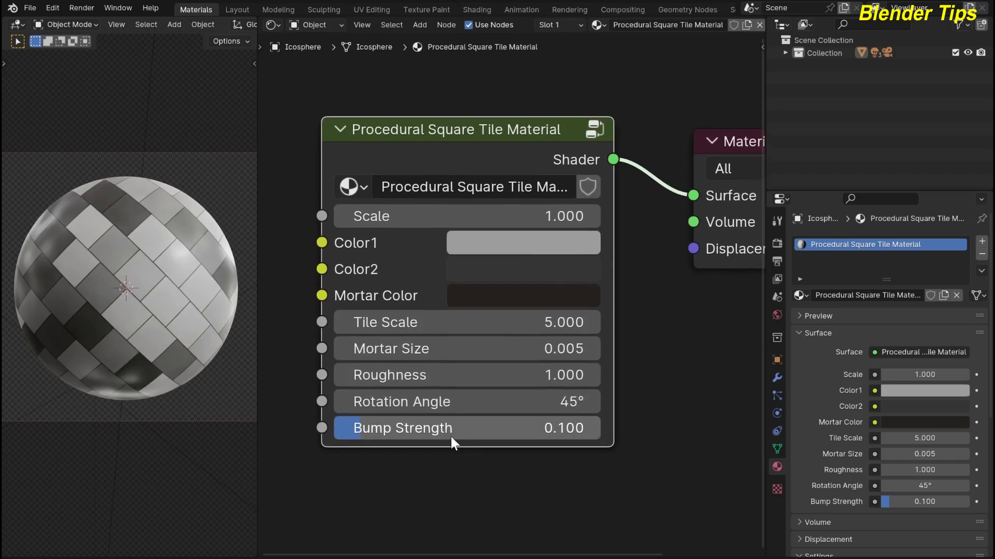
{"action": "left_click_drag", "start_coordinate": [485, 404], "coordinate": [510, 404]}
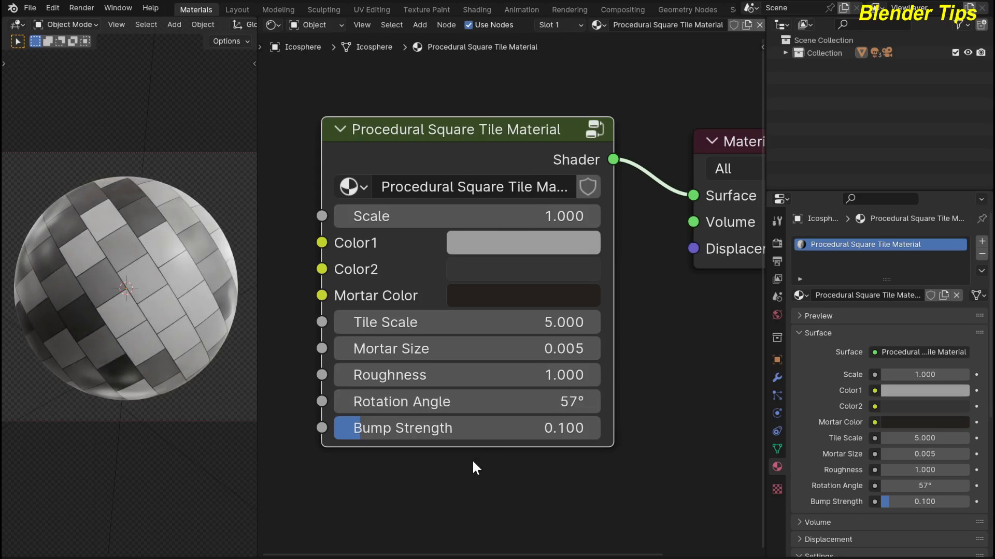
{"action": "key", "text": "ctrl+z"}
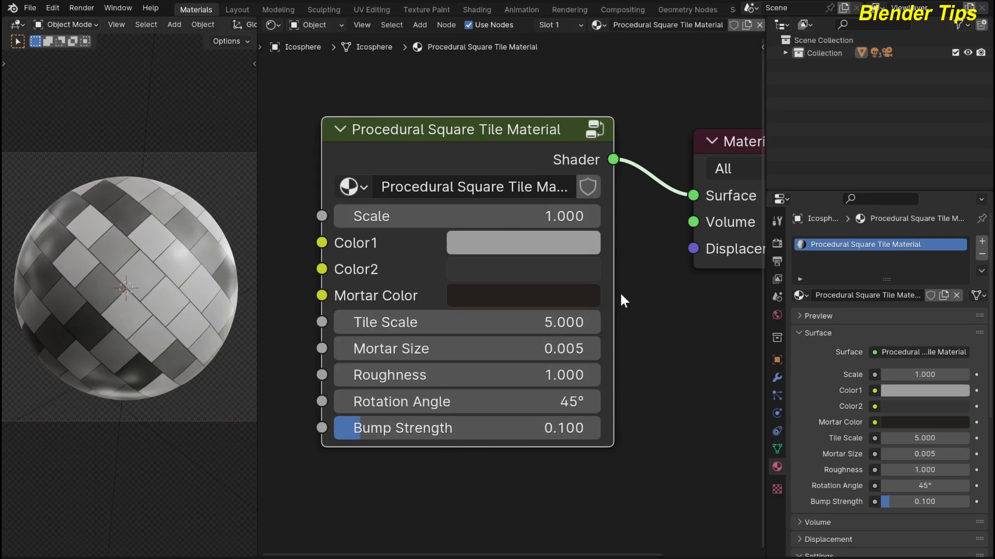
{"action": "scroll", "coordinate": [621, 300], "scroll_direction": "down", "scroll_amount": 1}
{"action": "middle_click_drag", "start_coordinate": [644, 317], "coordinate": [635, 312]}
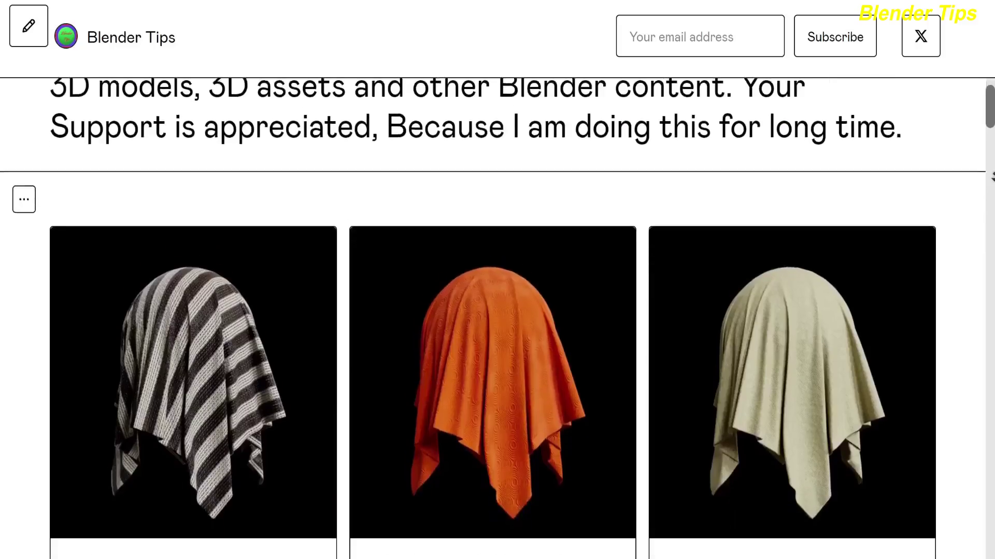
{"action": "scroll", "coordinate": [492, 311], "scroll_direction": "down", "scroll_amount": 8}
Scroll through the Blender Tips procedural material product cards down to the fruit materials
{"action": "scroll", "coordinate": [991, 178], "scroll_direction": "down", "scroll_amount": 14}
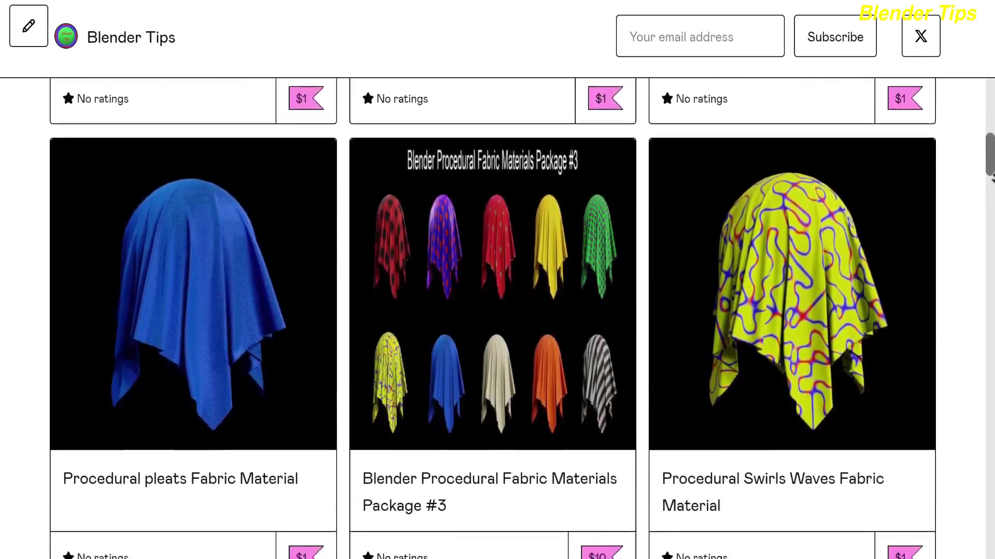
{"action": "scroll", "coordinate": [991, 178], "scroll_direction": "down", "scroll_amount": 10}
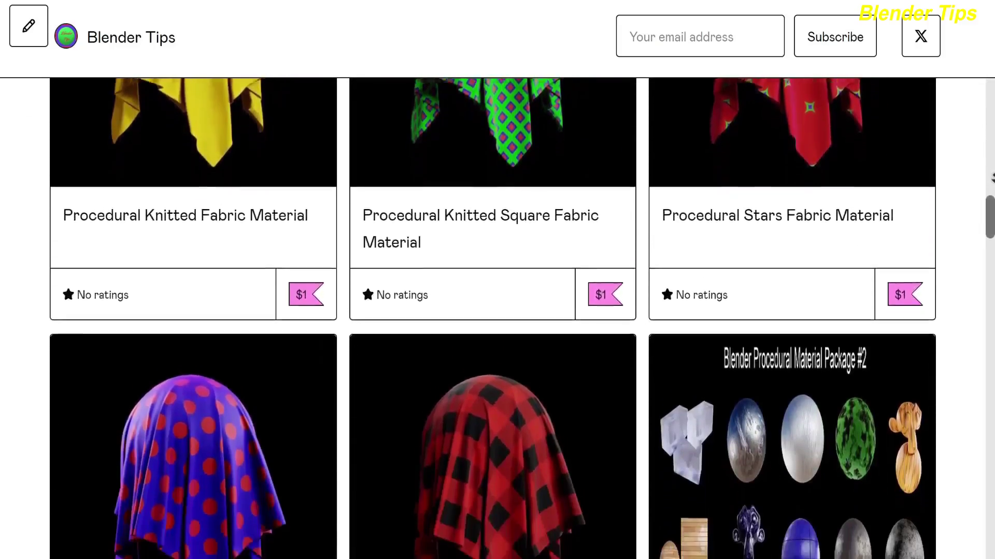
{"action": "scroll", "coordinate": [991, 178], "scroll_direction": "down", "scroll_amount": 10}
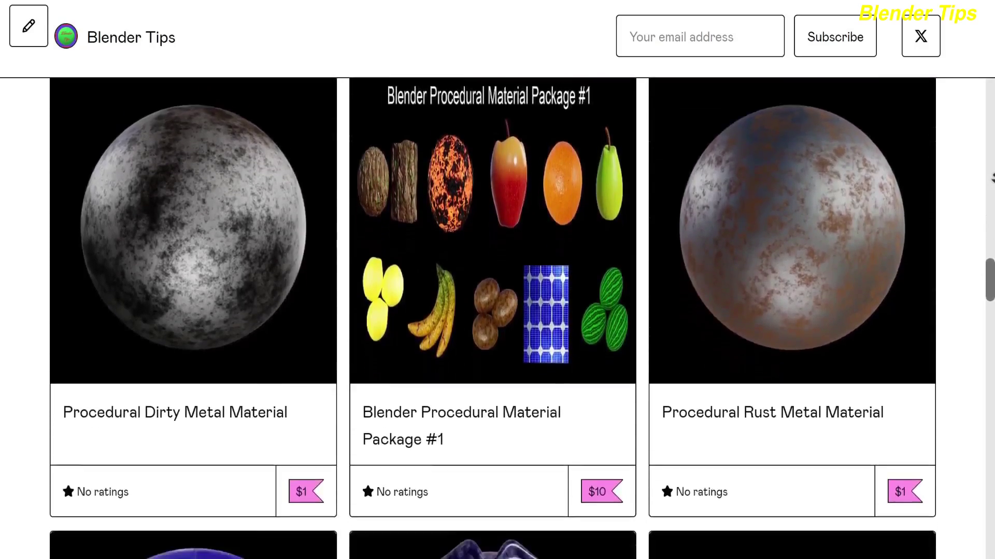
{"action": "scroll", "coordinate": [992, 178], "scroll_direction": "down", "scroll_amount": 12}
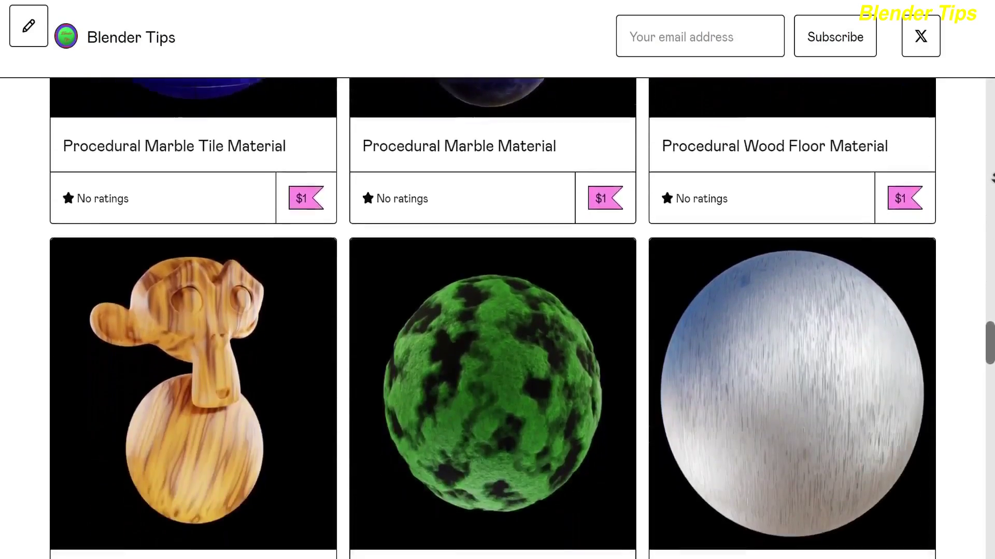
{"action": "scroll", "coordinate": [992, 178], "scroll_direction": "down", "scroll_amount": 12}
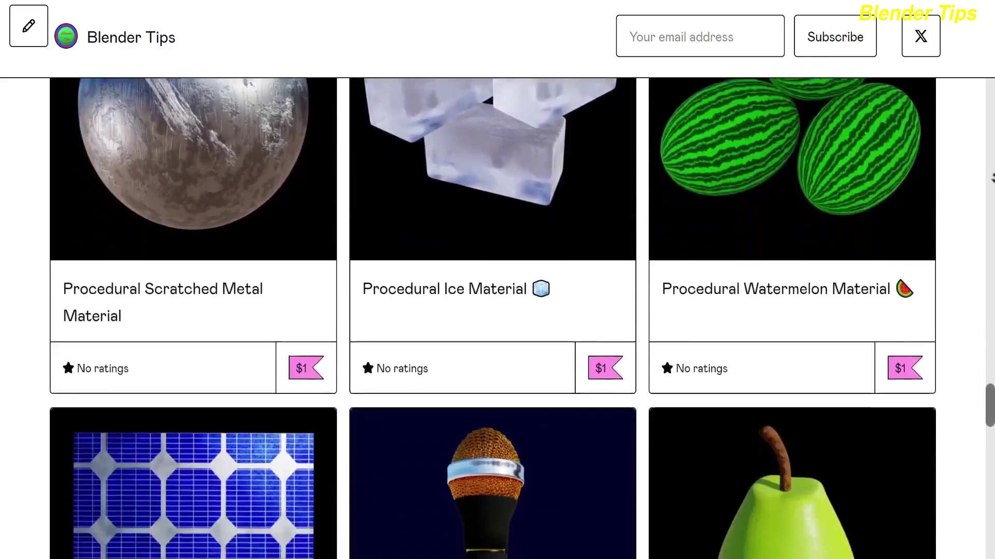
{"action": "scroll", "coordinate": [991, 177], "scroll_direction": "down", "scroll_amount": 13}
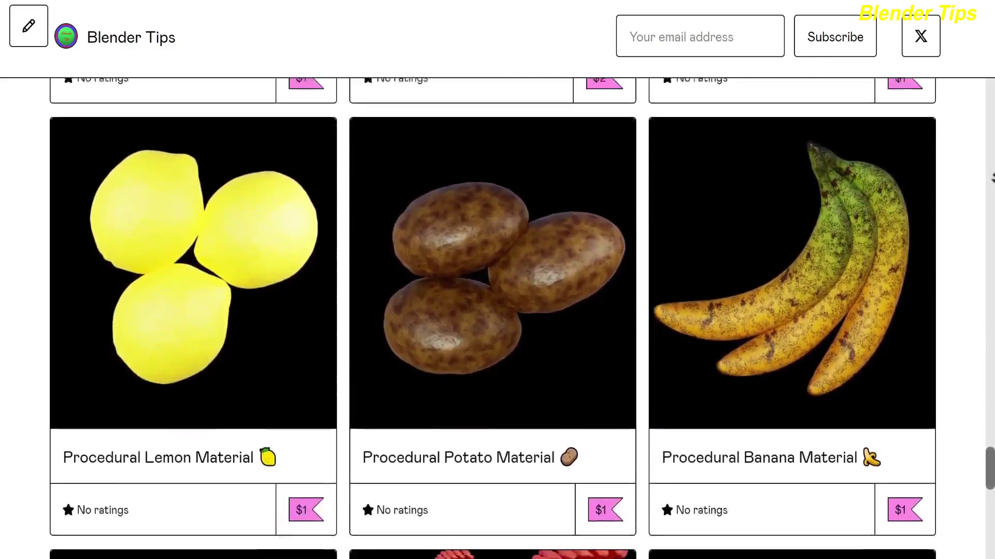
{"action": "scroll", "coordinate": [992, 178], "scroll_direction": "down", "scroll_amount": 4}
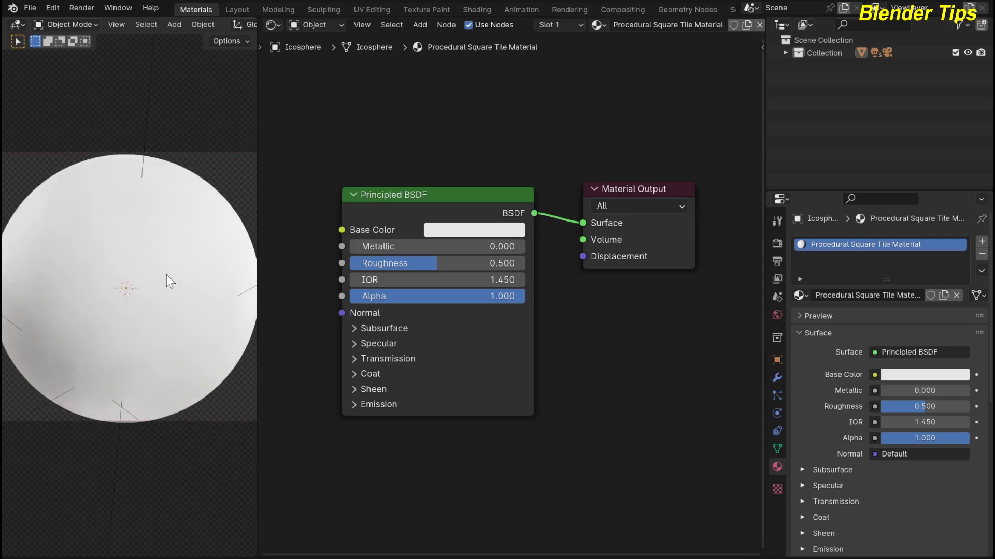
Select the icosphere, toggle edit mode, and turn on the Screencast Keys input display
{"action": "left_click", "coordinate": [119, 258]}
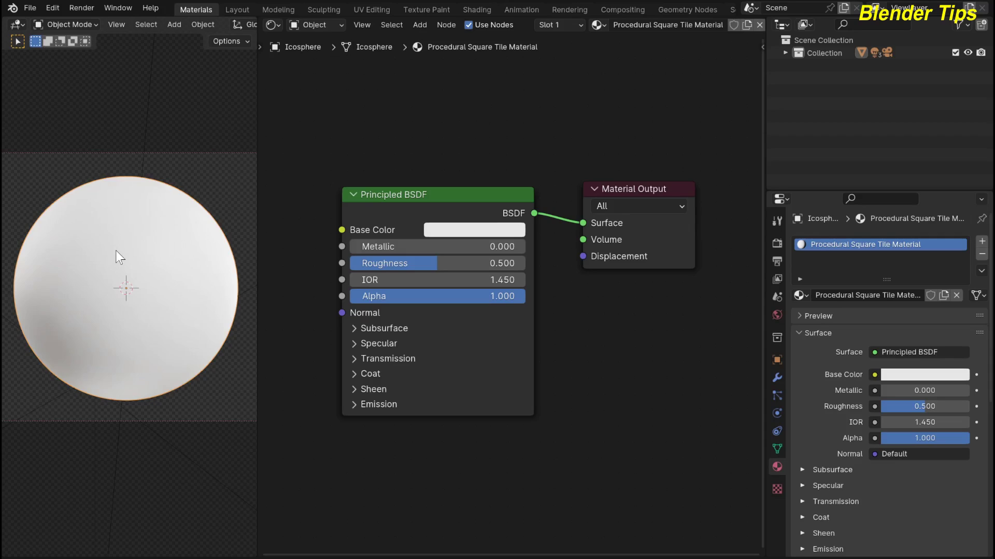
{"action": "key", "text": "Tab"}
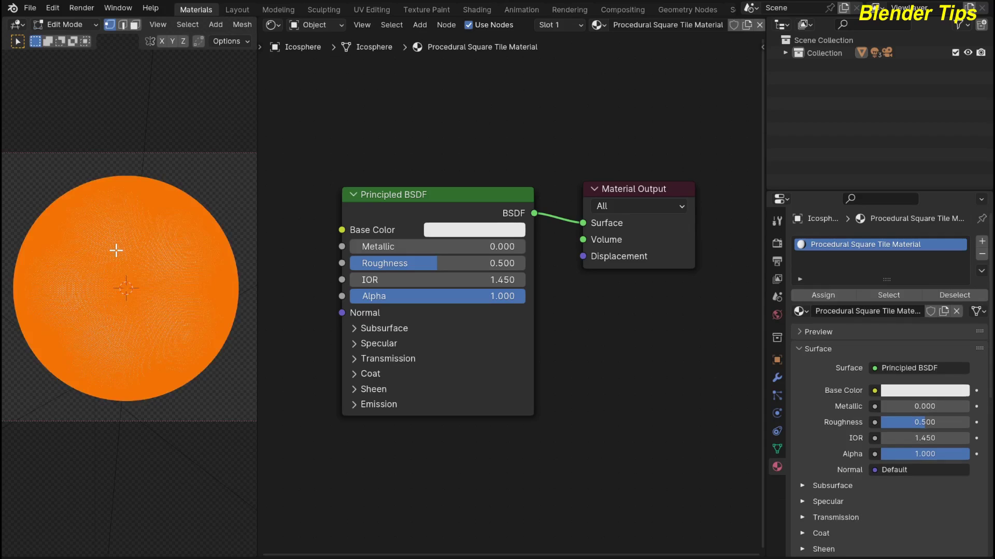
{"action": "key", "text": "Tab"}
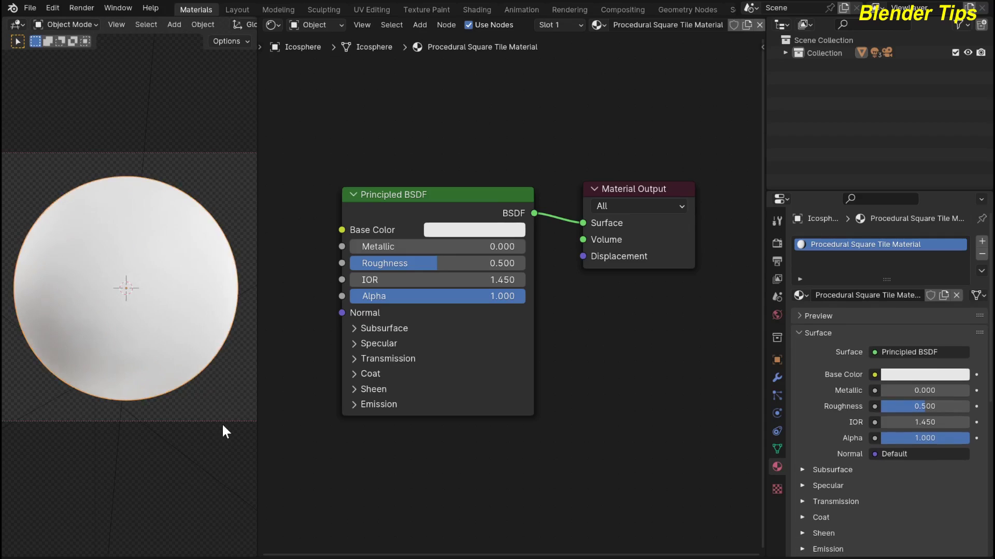
{"action": "key", "text": "n"}
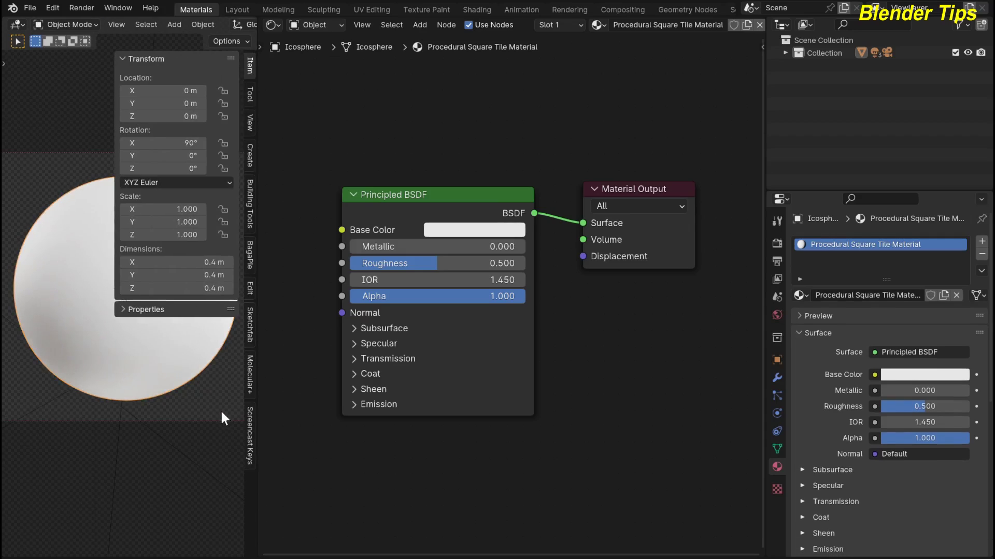
{"action": "left_click", "coordinate": [249, 428]}
{"action": "left_click", "coordinate": [131, 58]}
{"action": "key", "text": "n"}
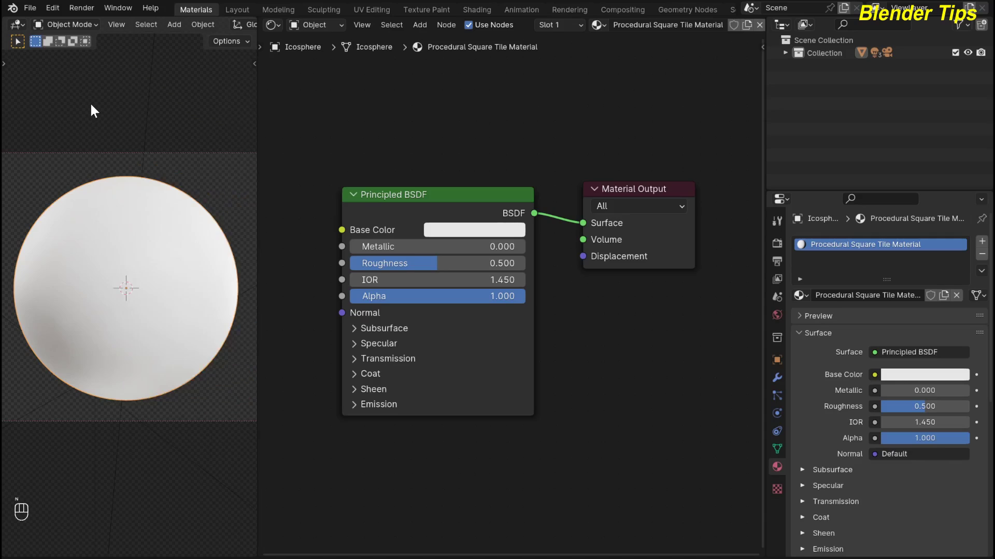
Frame the Principled BSDF and Material Output nodes, leaving room on the left
{"action": "scroll", "coordinate": [292, 166], "scroll_direction": "up", "scroll_amount": 1}
{"action": "scroll", "coordinate": [291, 173], "scroll_direction": "down", "scroll_amount": 2}
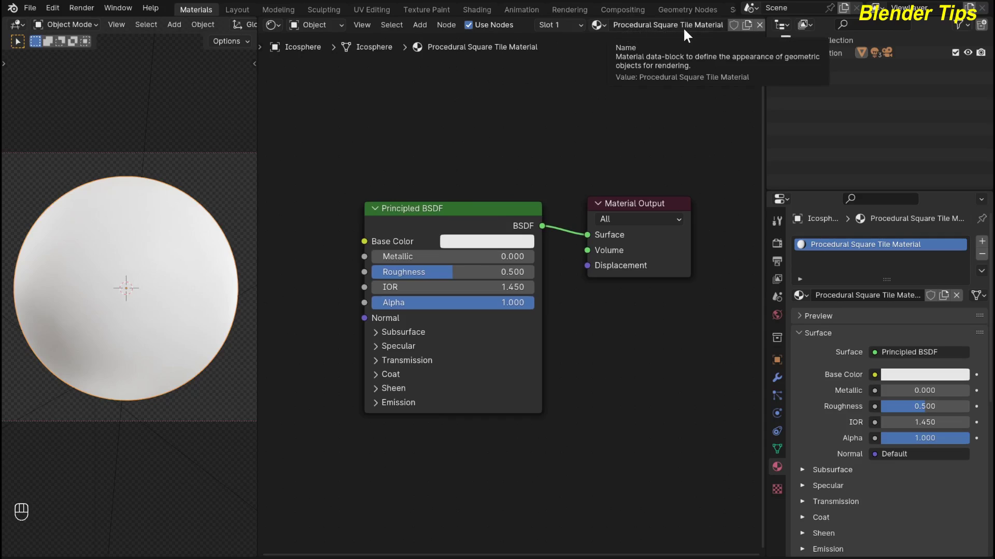
{"action": "scroll", "coordinate": [570, 321], "scroll_direction": "up", "scroll_amount": 2}
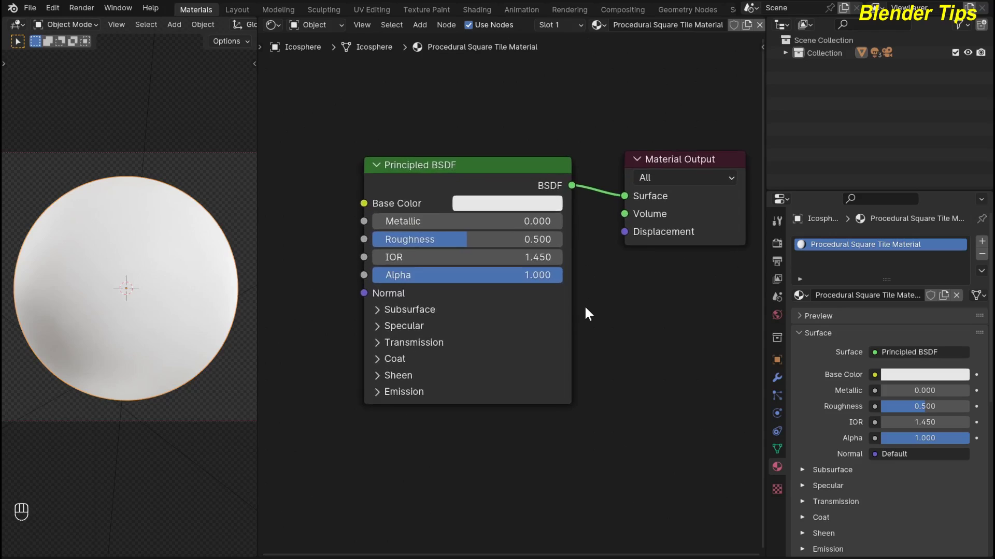
{"action": "middle_click_drag", "start_coordinate": [583, 305], "coordinate": [589, 321]}
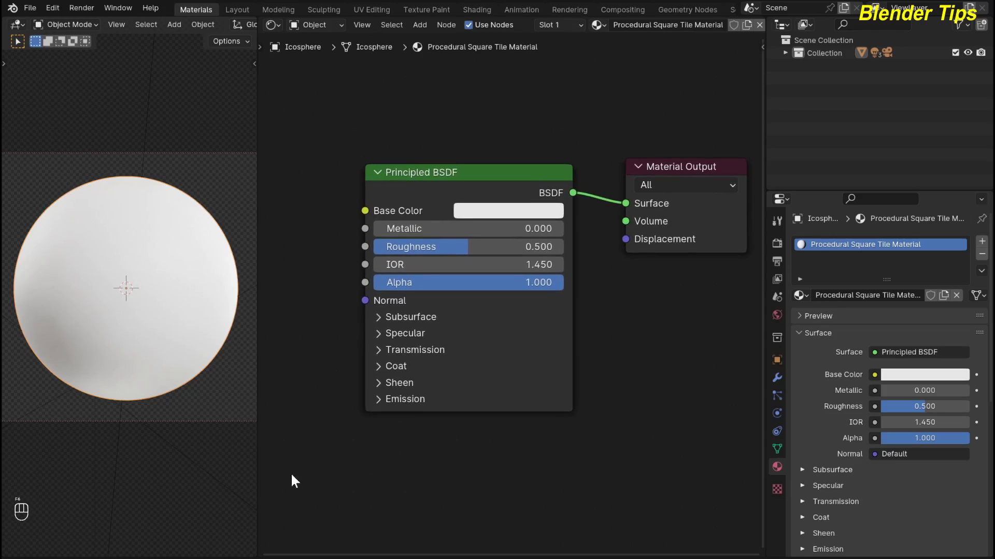
{"action": "scroll", "coordinate": [309, 458], "scroll_direction": "down", "scroll_amount": 2}
{"action": "middle_click_drag", "start_coordinate": [310, 458], "coordinate": [395, 444]}
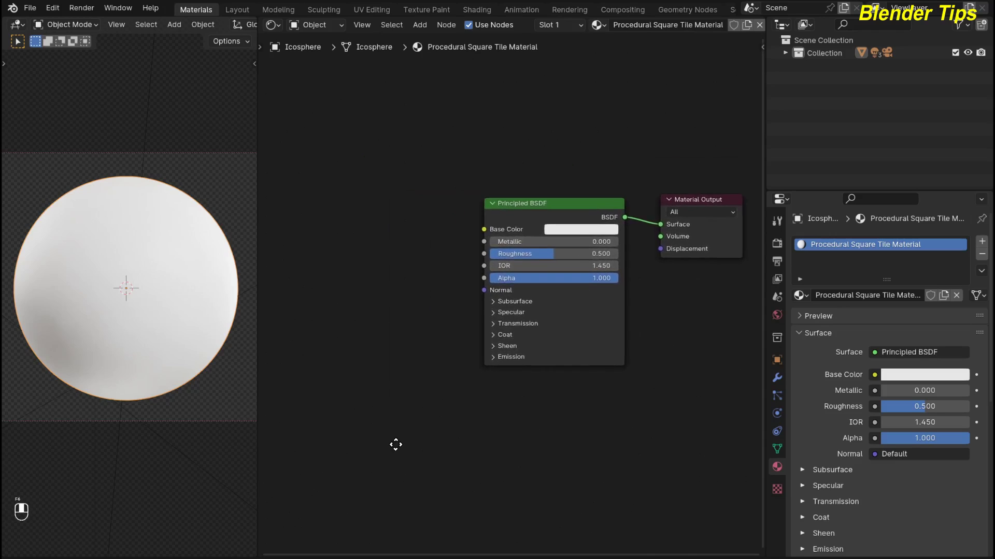
{"action": "scroll", "coordinate": [295, 362], "scroll_direction": "up", "scroll_amount": 2}
Add a Brick Texture node to the left of the Principled BSDF
{"action": "key", "text": "shift+a"}
{"action": "left_click", "coordinate": [290, 372]}
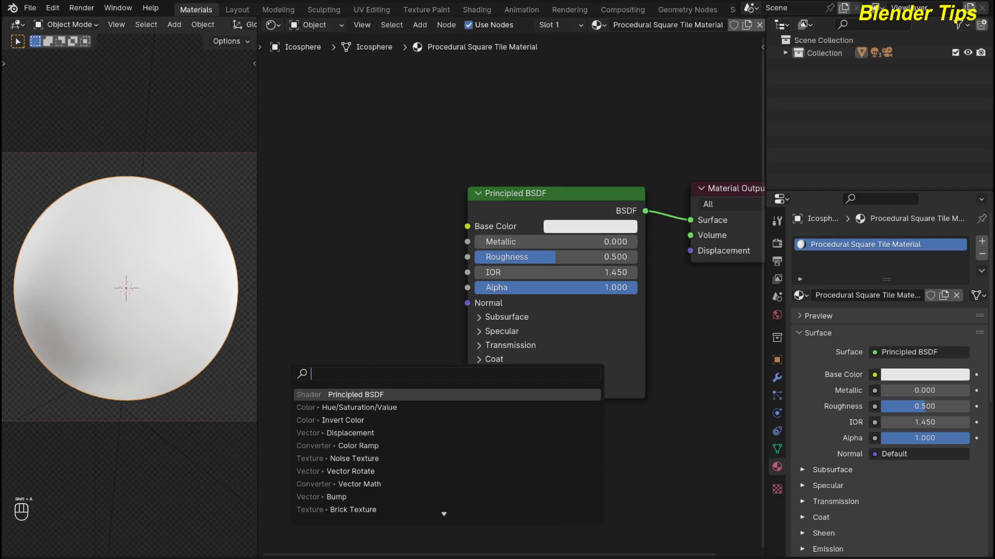
{"action": "type", "text": "bri"}
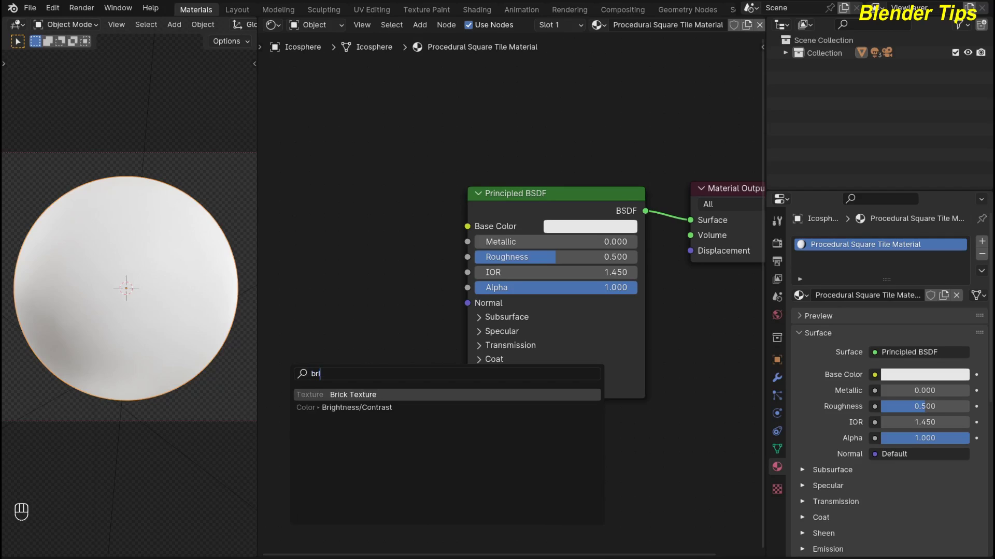
{"action": "key", "text": "Return"}
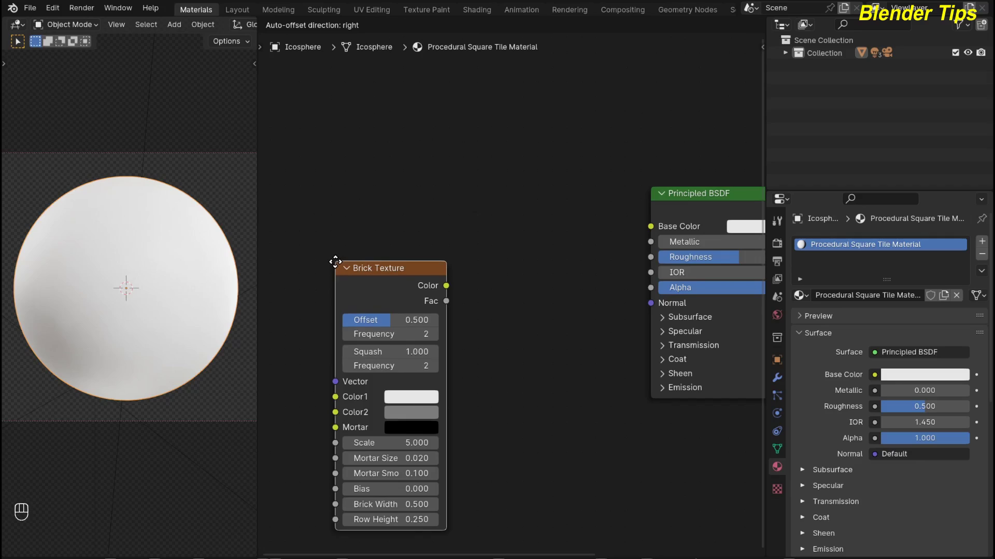
{"action": "left_click", "coordinate": [334, 267]}
{"action": "scroll", "coordinate": [514, 387], "scroll_direction": "down", "scroll_amount": 3}
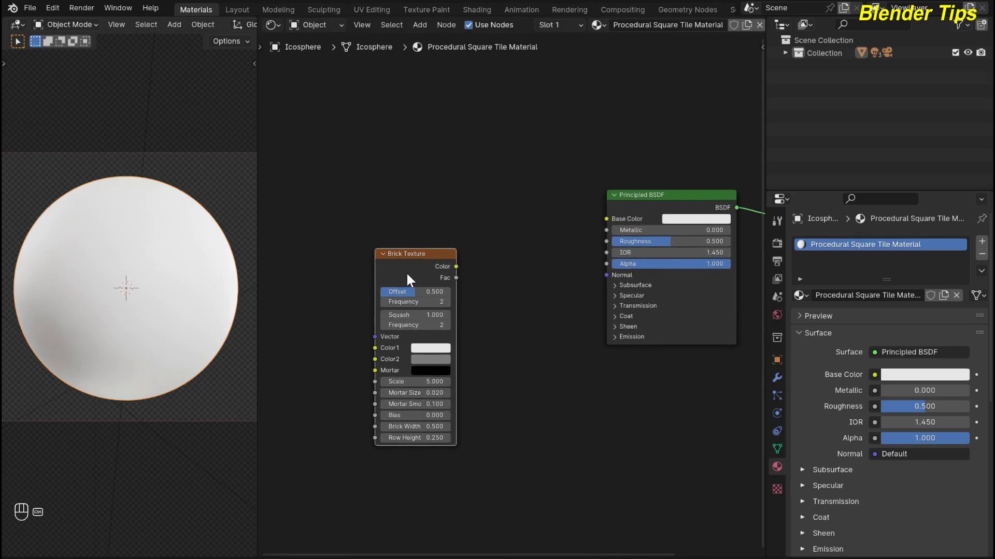
Add Texture Coordinate and Mapping nodes, feeding Mapping from the Object output
{"action": "key", "text": "ctrl+t"}
{"action": "scroll", "coordinate": [366, 467], "scroll_direction": "down", "scroll_amount": 2}
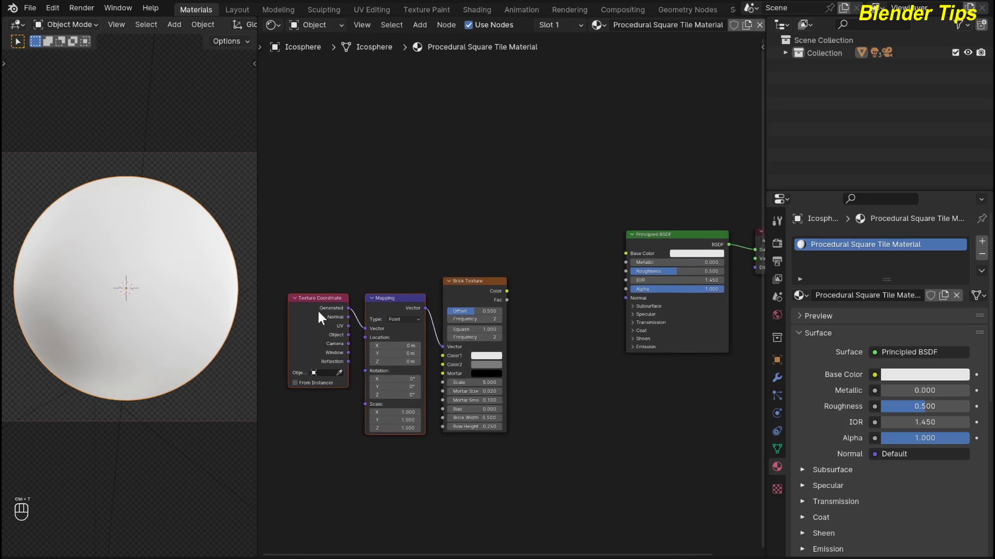
{"action": "scroll", "coordinate": [338, 420], "scroll_direction": "up", "scroll_amount": 1}
{"action": "scroll", "coordinate": [333, 427], "scroll_direction": "up", "scroll_amount": 1}
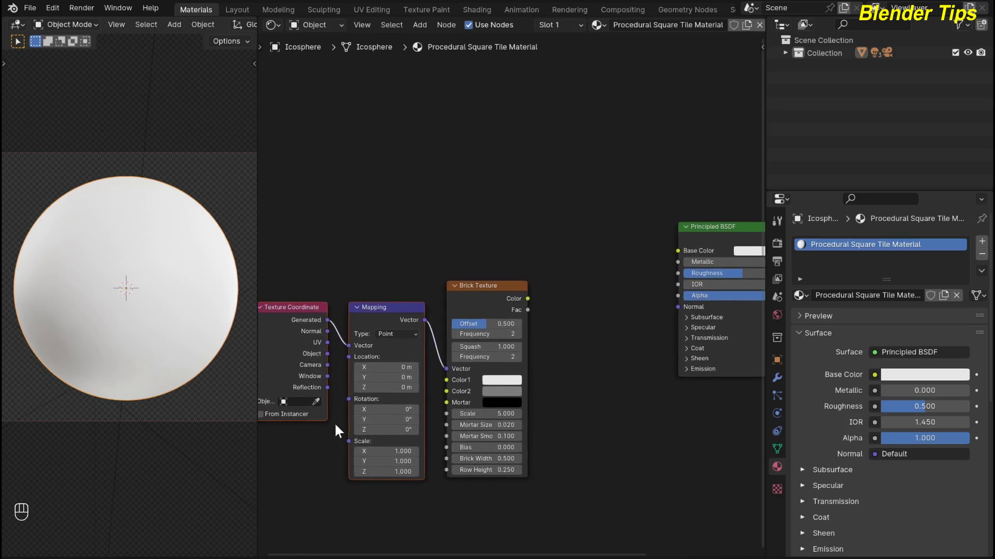
{"action": "left_click_drag", "start_coordinate": [328, 354], "coordinate": [346, 346]}
{"action": "scroll", "coordinate": [534, 374], "scroll_direction": "down", "scroll_amount": 1}
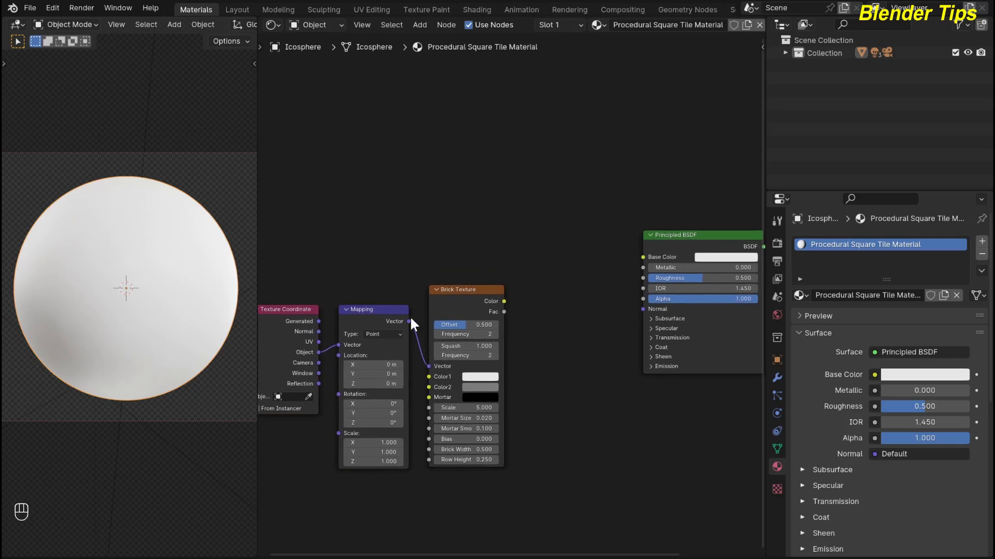
{"action": "scroll", "coordinate": [454, 318], "scroll_direction": "up", "scroll_amount": 1}
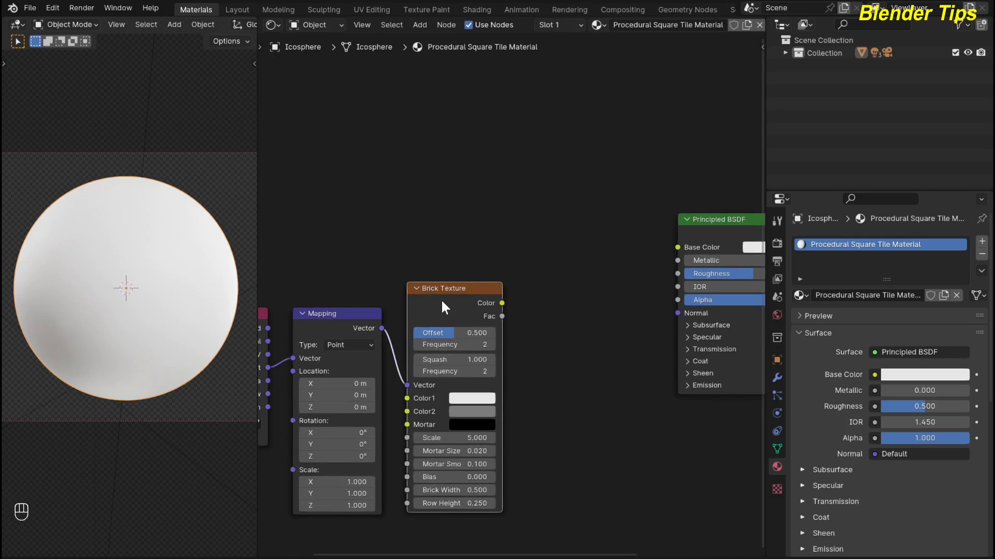
Preview the Brick Texture output on the sphere and zoom in on its node
{"action": "left_click", "coordinate": [440, 299], "text": "ctrl+shift"}
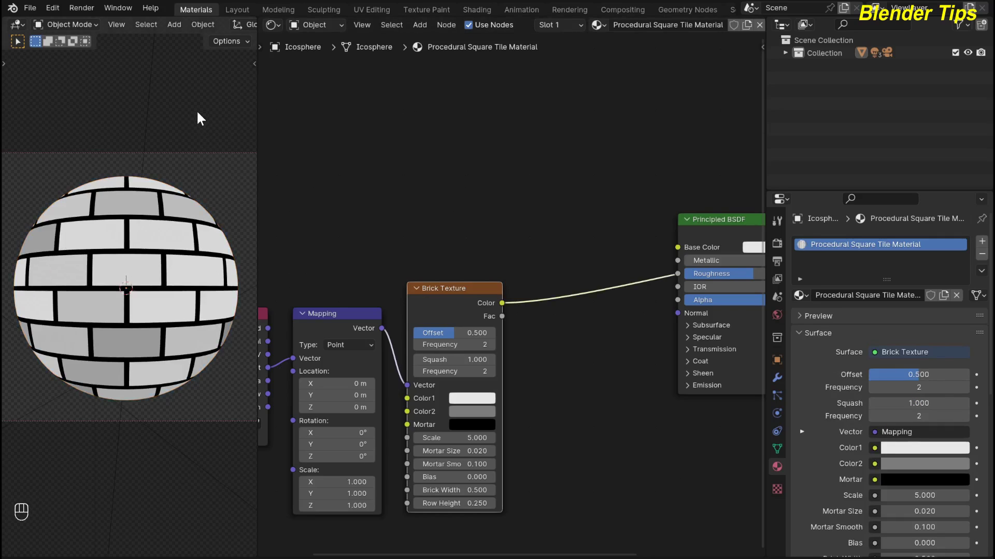
{"action": "scroll", "coordinate": [564, 391], "scroll_direction": "down", "scroll_amount": 1}
{"action": "middle_click_drag", "start_coordinate": [592, 384], "coordinate": [608, 355]}
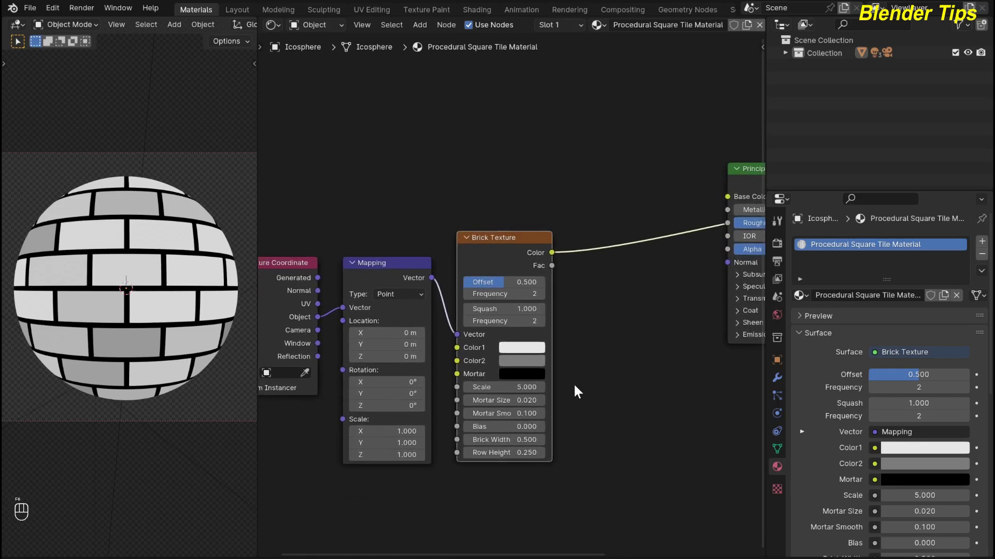
{"action": "scroll", "coordinate": [620, 351], "scroll_direction": "up", "scroll_amount": 4}
{"action": "middle_click_drag", "start_coordinate": [635, 333], "coordinate": [583, 333]}
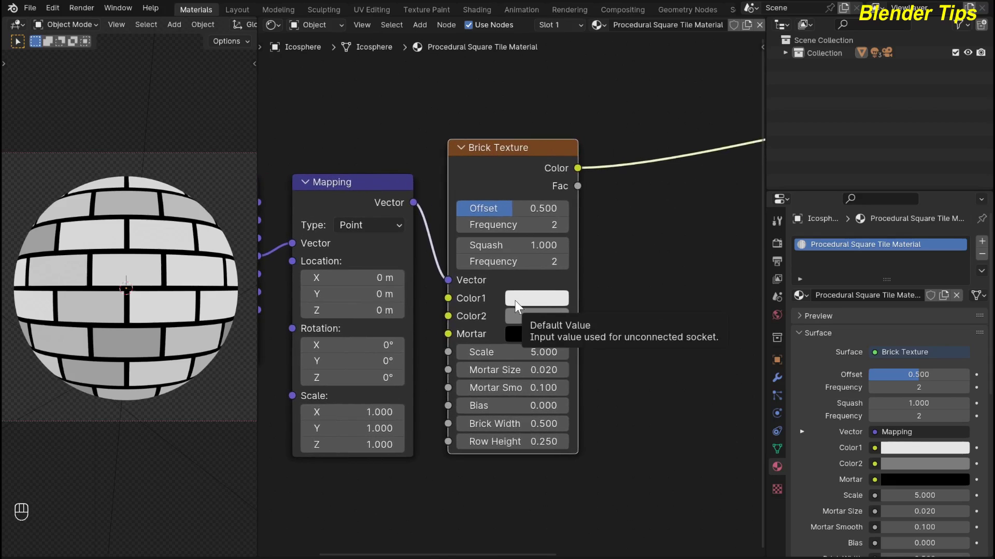
Darken Color2 and make the mortar a very dark reddish brown
{"action": "left_click", "coordinate": [522, 315]}
{"action": "left_click_drag", "start_coordinate": [680, 144], "coordinate": [680, 169]}
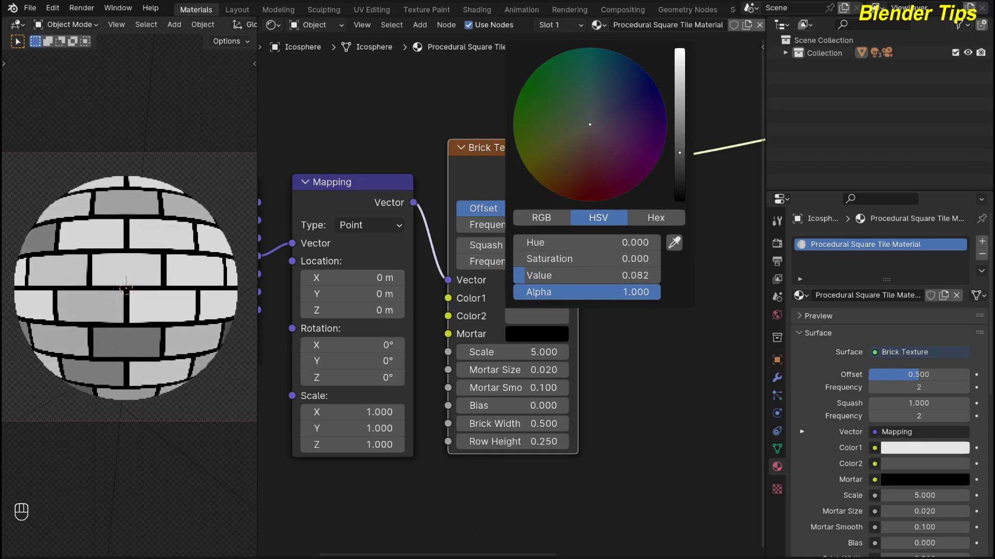
{"action": "scroll", "coordinate": [656, 363], "scroll_direction": "up", "scroll_amount": 1}
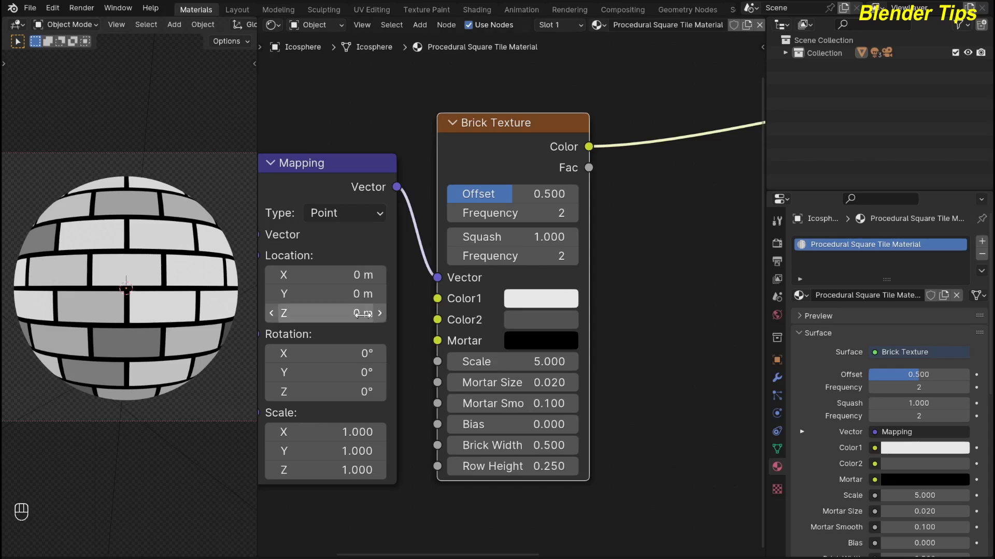
{"action": "left_click", "coordinate": [516, 342]}
{"action": "scroll", "coordinate": [633, 135], "scroll_direction": "up", "scroll_amount": 2}
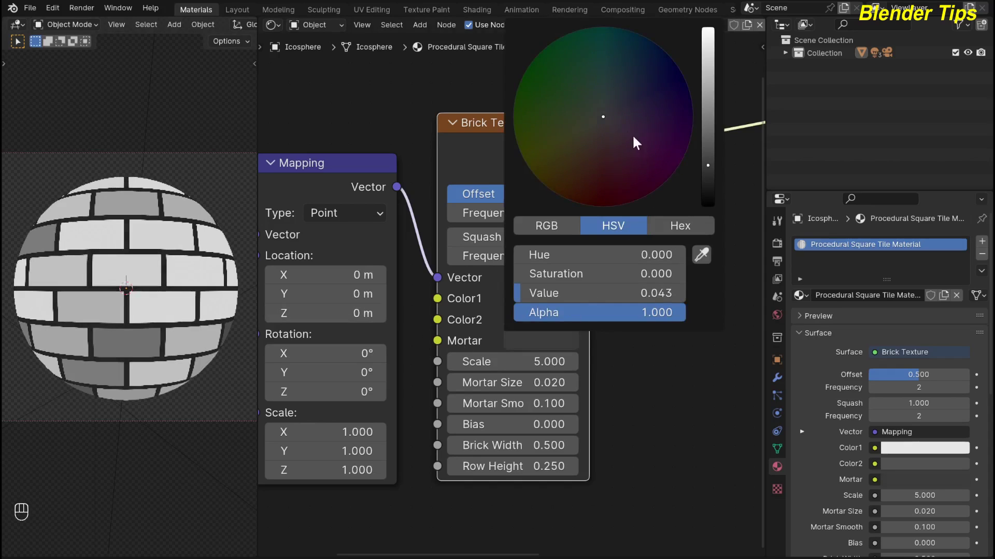
{"action": "left_click_drag", "start_coordinate": [633, 134], "coordinate": [597, 135]}
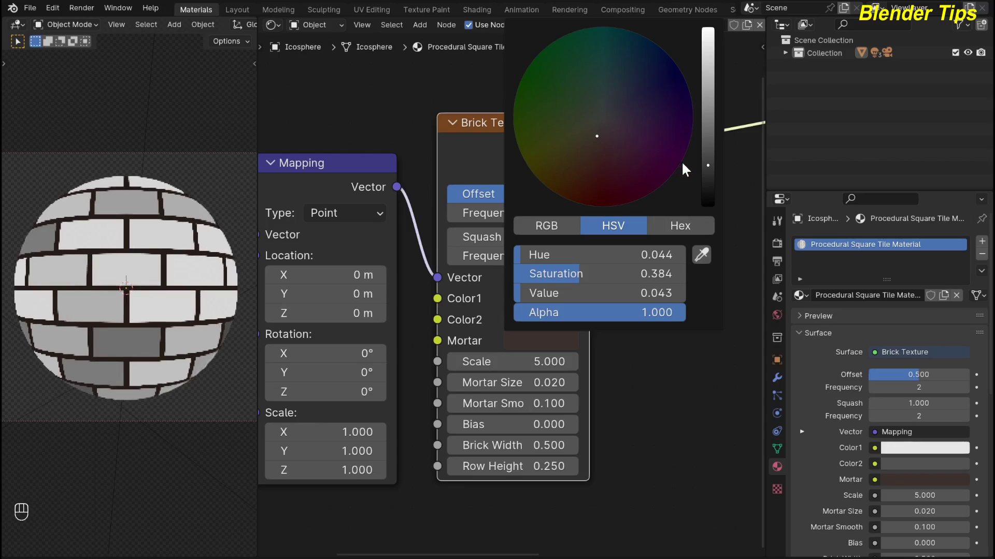
{"action": "left_click_drag", "start_coordinate": [704, 167], "coordinate": [708, 175]}
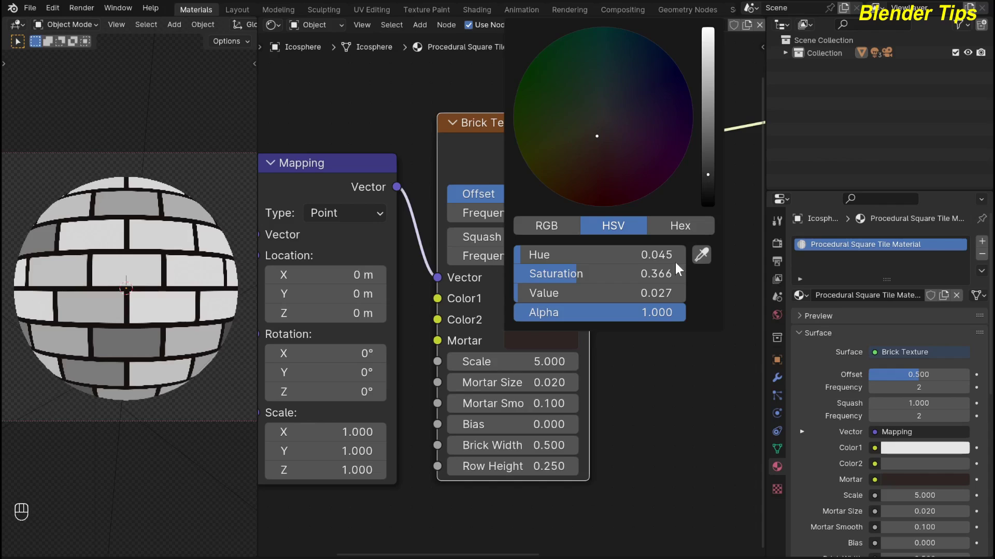
{"action": "scroll", "coordinate": [608, 398], "scroll_direction": "up", "scroll_amount": 4}
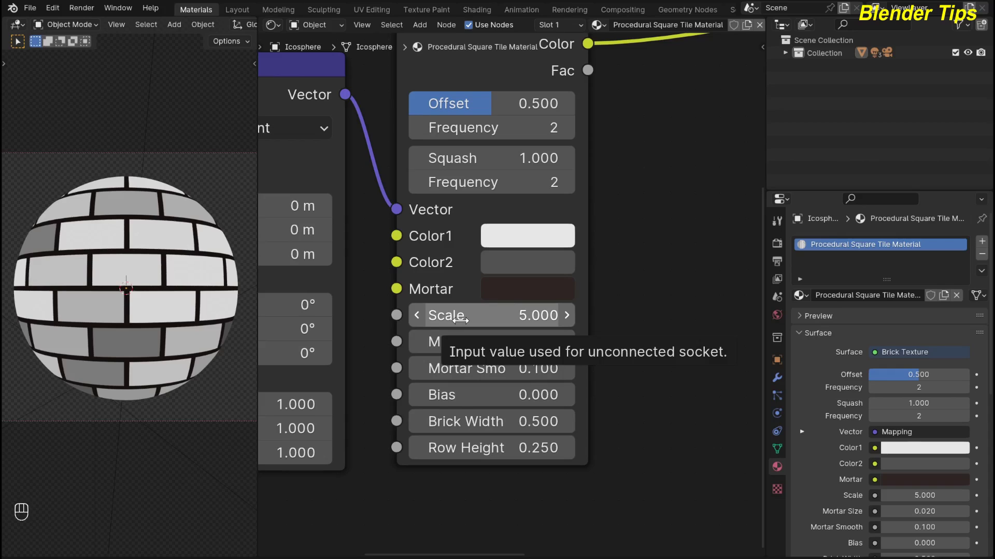
Set Mortar Size to 0.005 and Mortar Smooth to 1.000
{"action": "scroll", "coordinate": [595, 383], "scroll_direction": "down", "scroll_amount": 2}
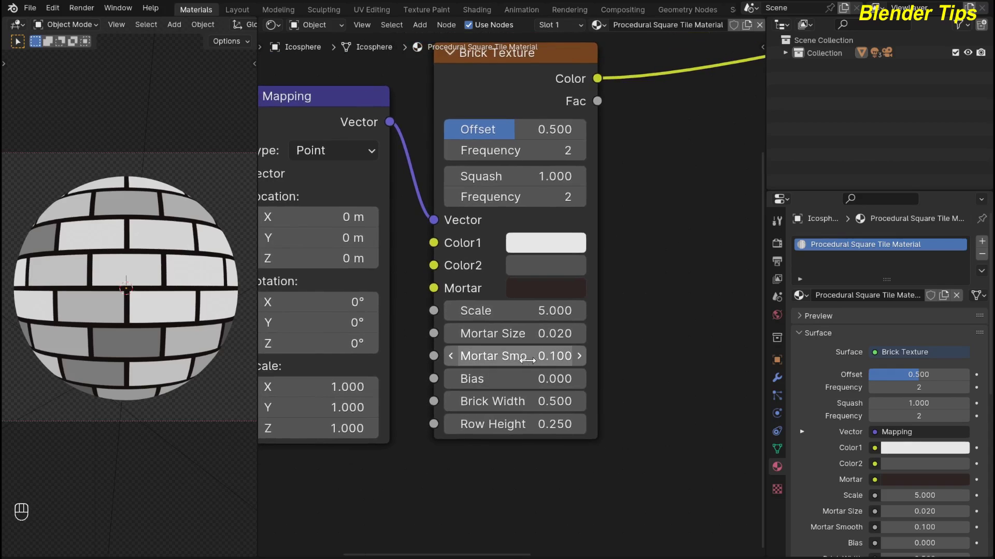
{"action": "left_click", "coordinate": [496, 335]}
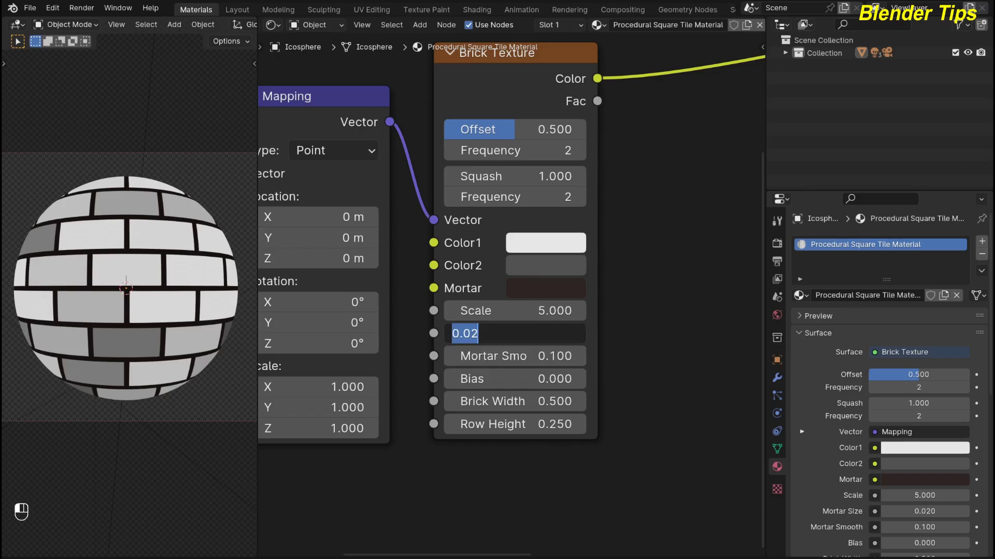
{"action": "type", "text": ".005"}
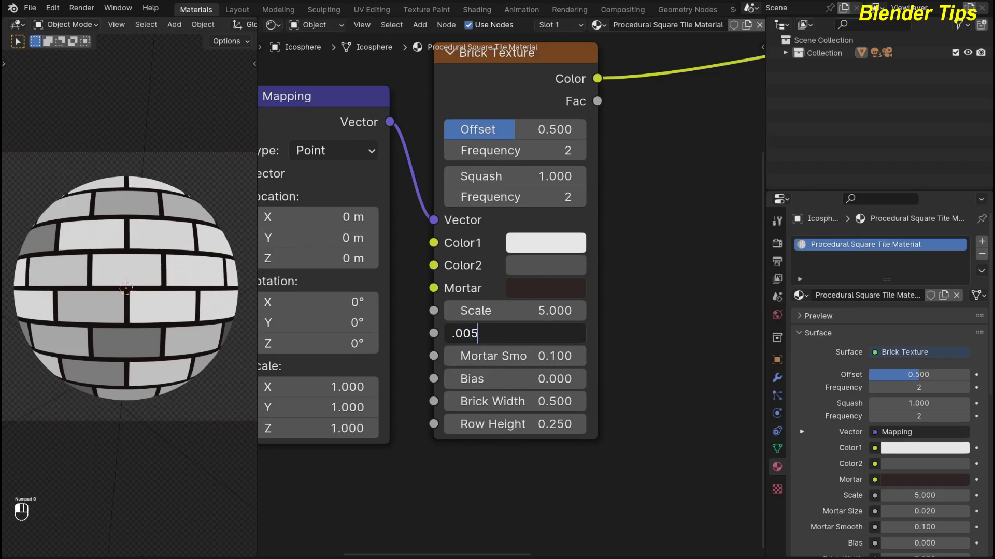
{"action": "key", "text": "Return"}
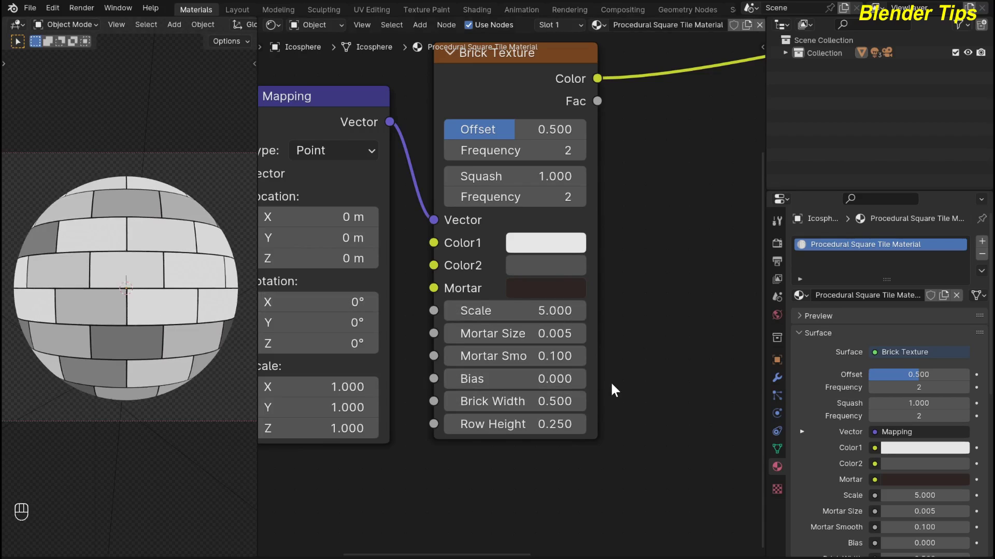
{"action": "left_click_drag", "start_coordinate": [479, 359], "coordinate": [524, 359]}
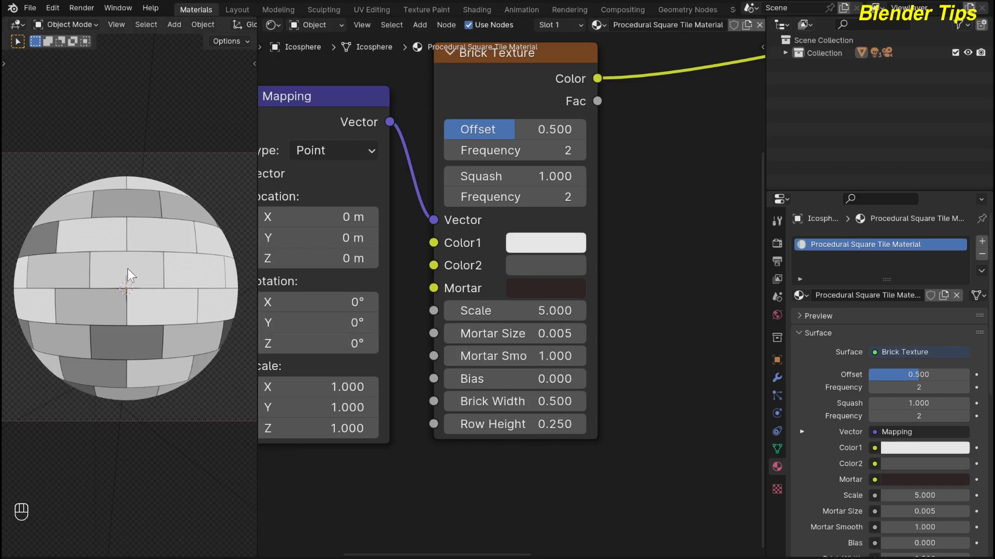
Set Brick Width to 0.250 to make the bricks square
{"action": "scroll", "coordinate": [505, 446], "scroll_direction": "down", "scroll_amount": 1}
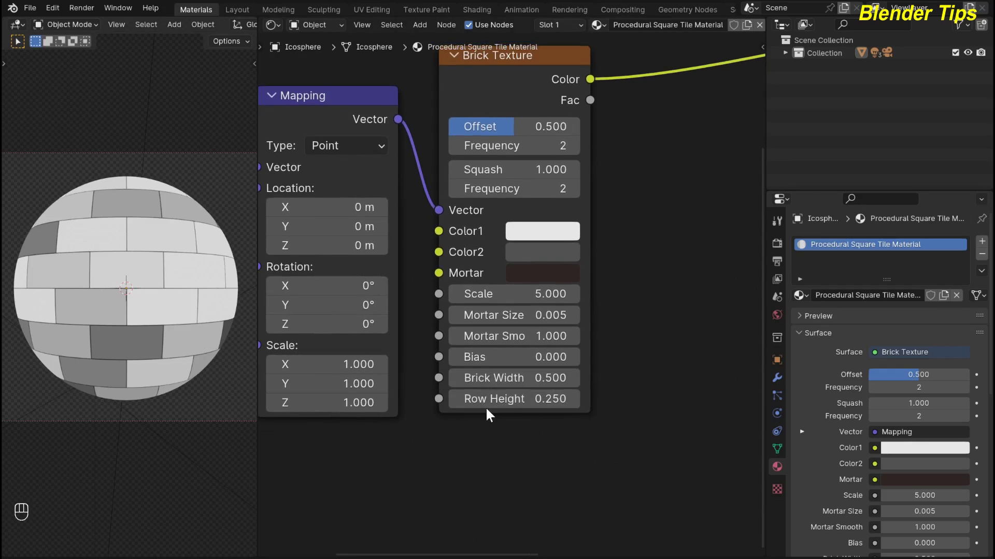
{"action": "middle_click_drag", "start_coordinate": [606, 270], "coordinate": [614, 324]}
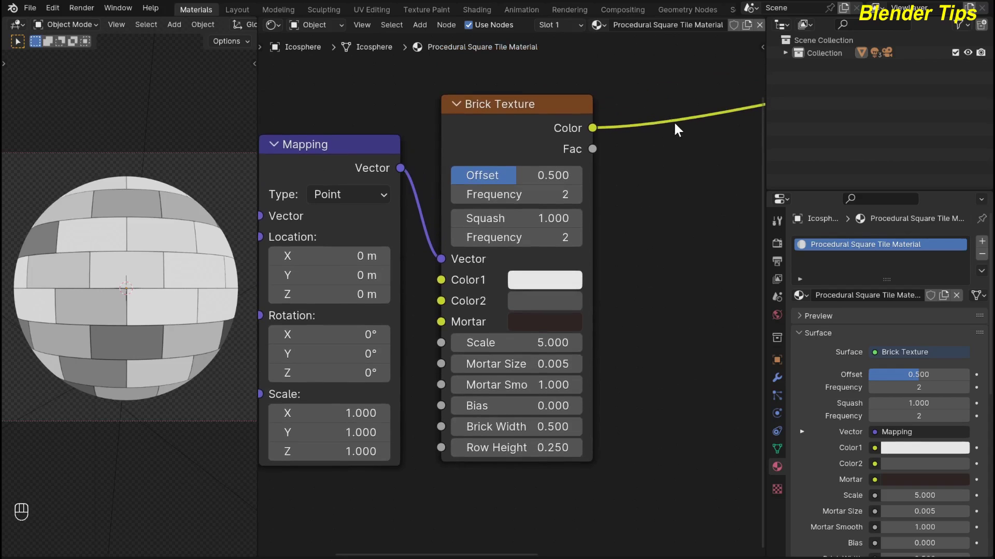
{"action": "scroll", "coordinate": [655, 280], "scroll_direction": "down", "scroll_amount": 2}
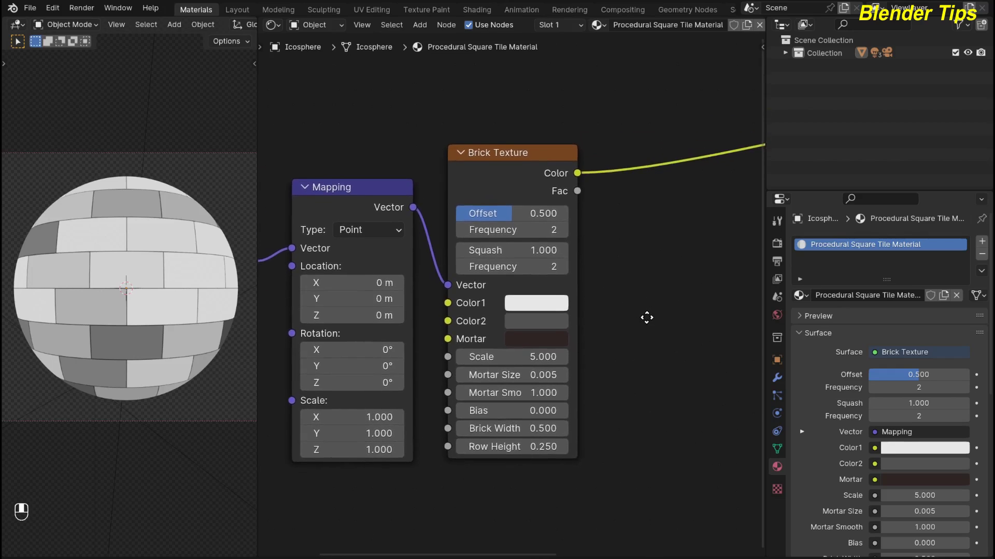
{"action": "scroll", "coordinate": [622, 373], "scroll_direction": "up", "scroll_amount": 3}
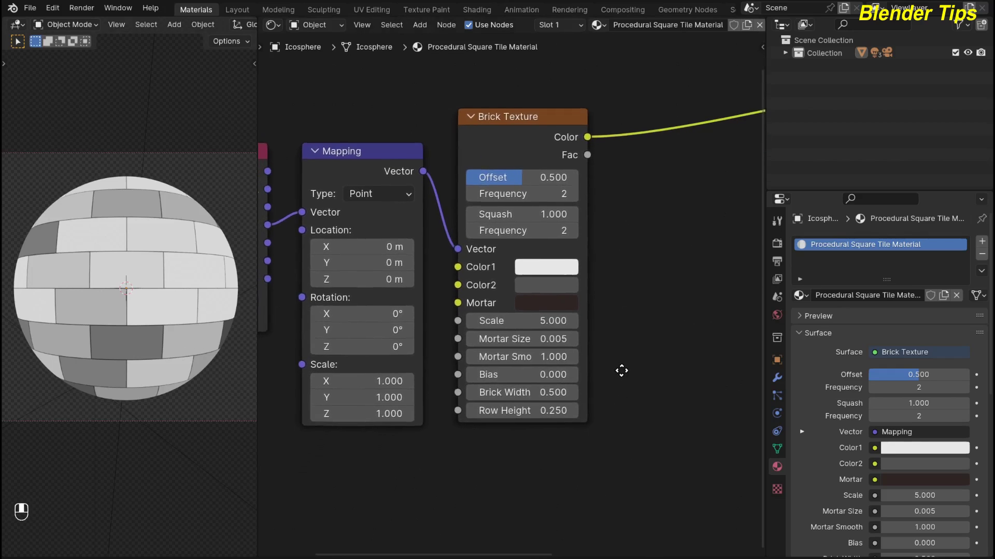
{"action": "left_click", "coordinate": [506, 405]}
{"action": "type", "text": ".250"}
{"action": "key", "text": "Return"}
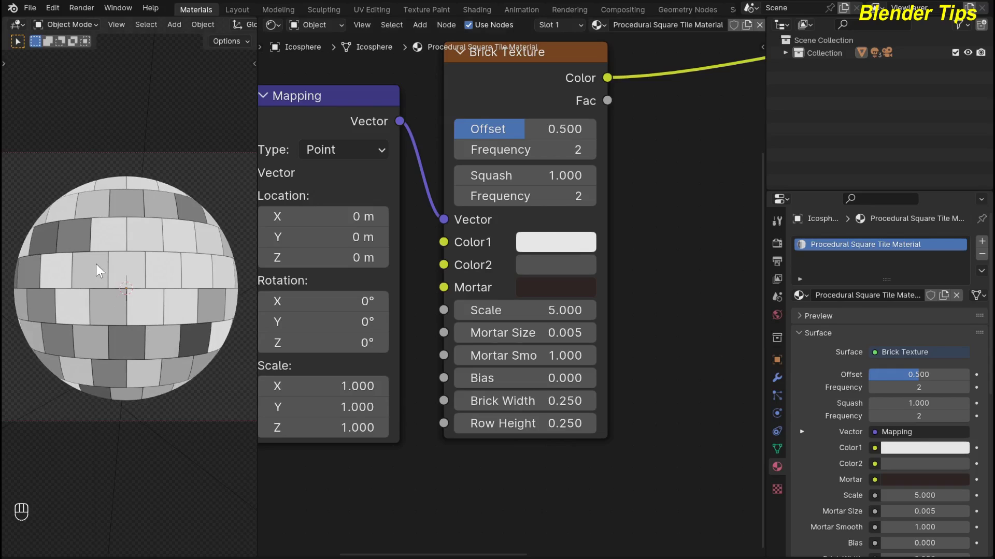
Move the Texture Coordinate and Mapping nodes left to make room
{"action": "scroll", "coordinate": [468, 326], "scroll_direction": "down", "scroll_amount": 4}
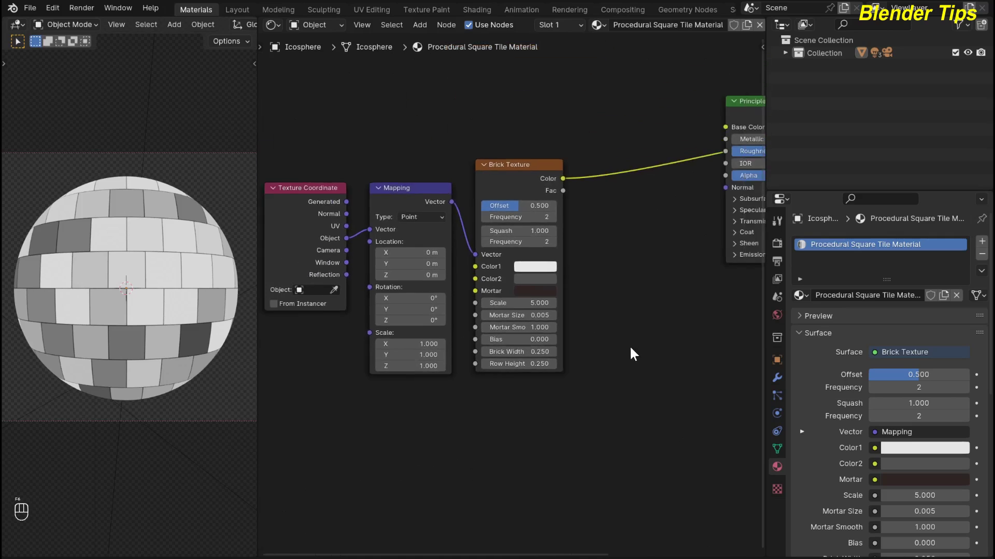
{"action": "scroll", "coordinate": [658, 396], "scroll_direction": "down", "scroll_amount": 2}
{"action": "left_click_drag", "start_coordinate": [340, 188], "coordinate": [475, 346]}
{"action": "left_click_drag", "start_coordinate": [449, 250], "coordinate": [367, 272]}
{"action": "left_click", "coordinate": [453, 375]}
{"action": "scroll", "coordinate": [440, 359], "scroll_direction": "up", "scroll_amount": 2}
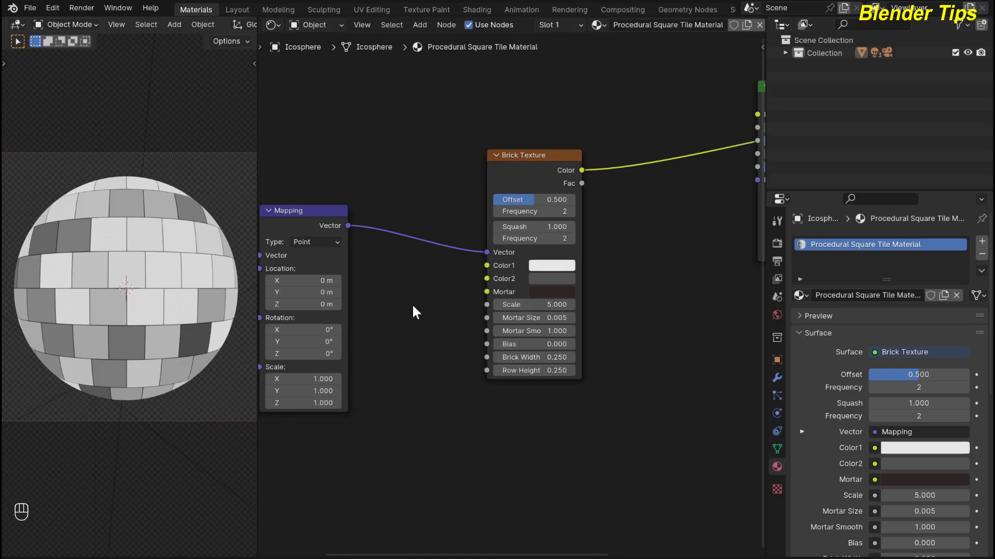
Insert a Vector Rotate node between Mapping and Brick Texture with Angle 45°
{"action": "key", "text": "shift+a"}
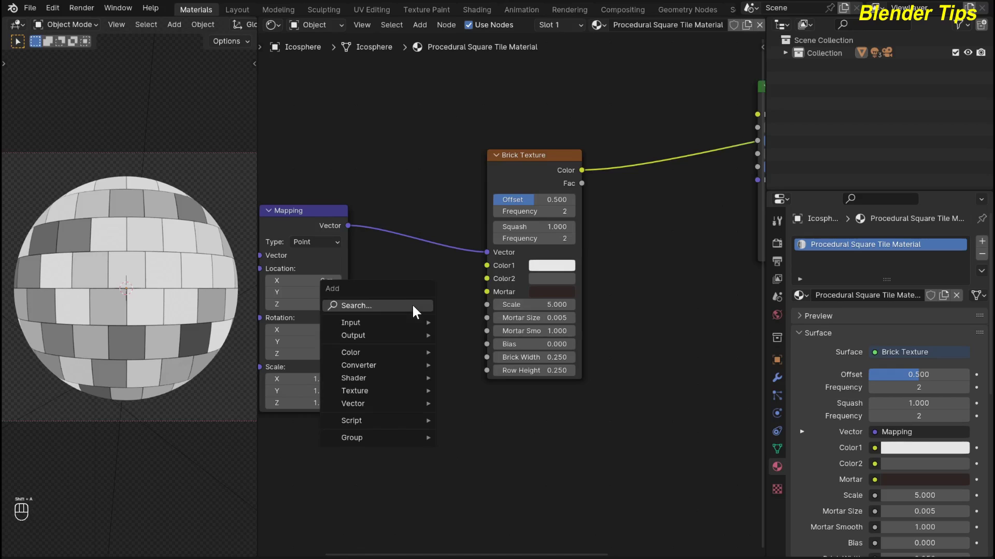
{"action": "left_click", "coordinate": [412, 305]}
{"action": "type", "text": "rot"}
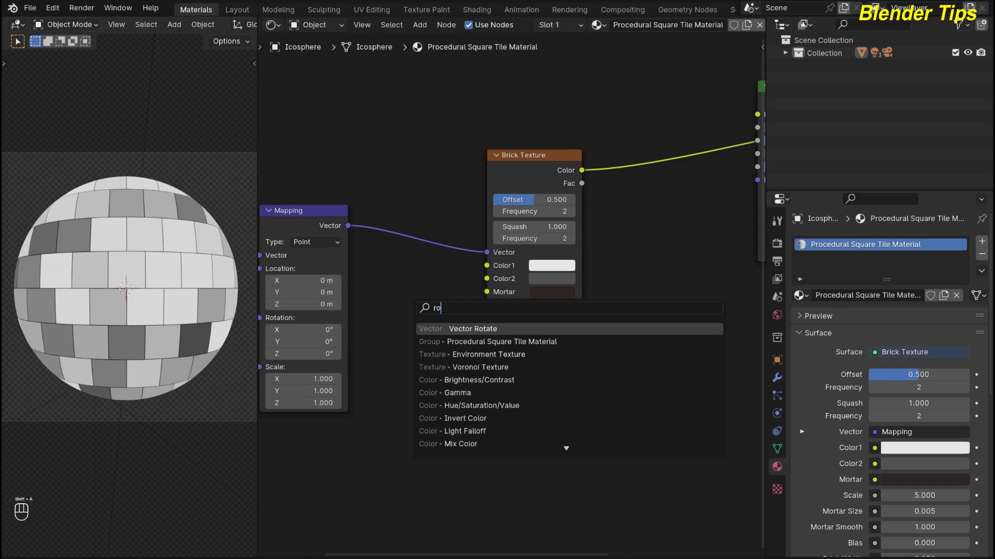
{"action": "key", "text": "Return"}
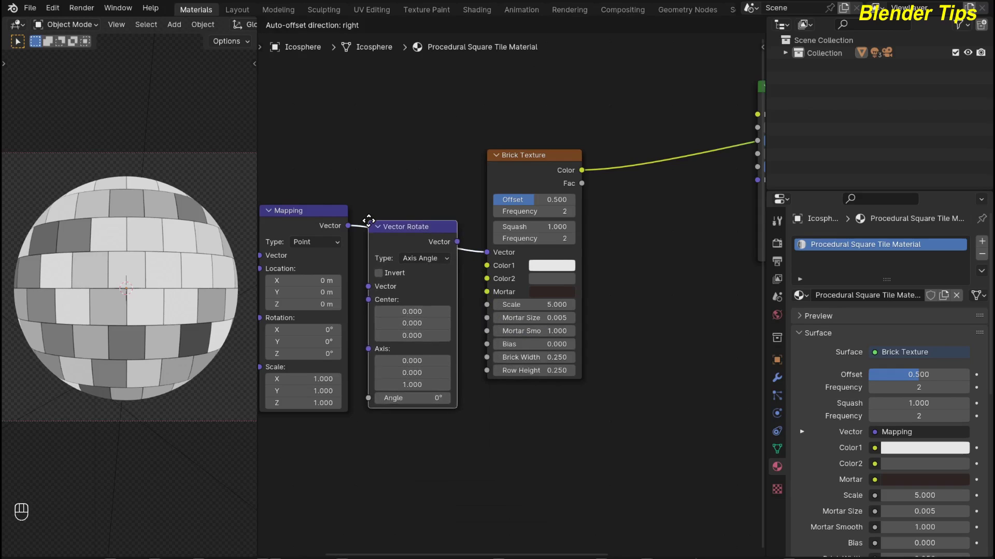
{"action": "left_click", "coordinate": [443, 233]}
{"action": "scroll", "coordinate": [326, 484], "scroll_direction": "up", "scroll_amount": 2}
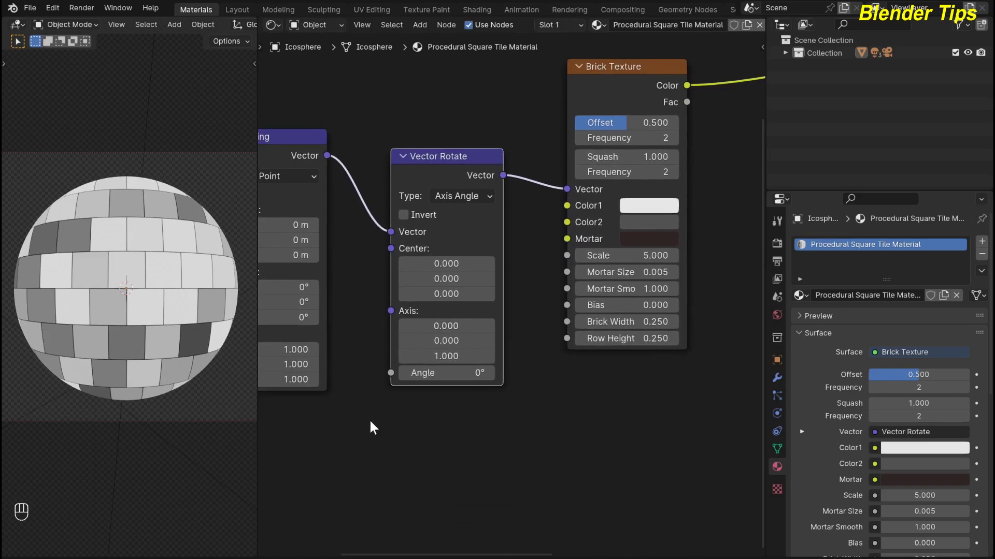
{"action": "left_click_drag", "start_coordinate": [446, 373], "coordinate": [508, 373]}
{"action": "left_click", "coordinate": [446, 373]}
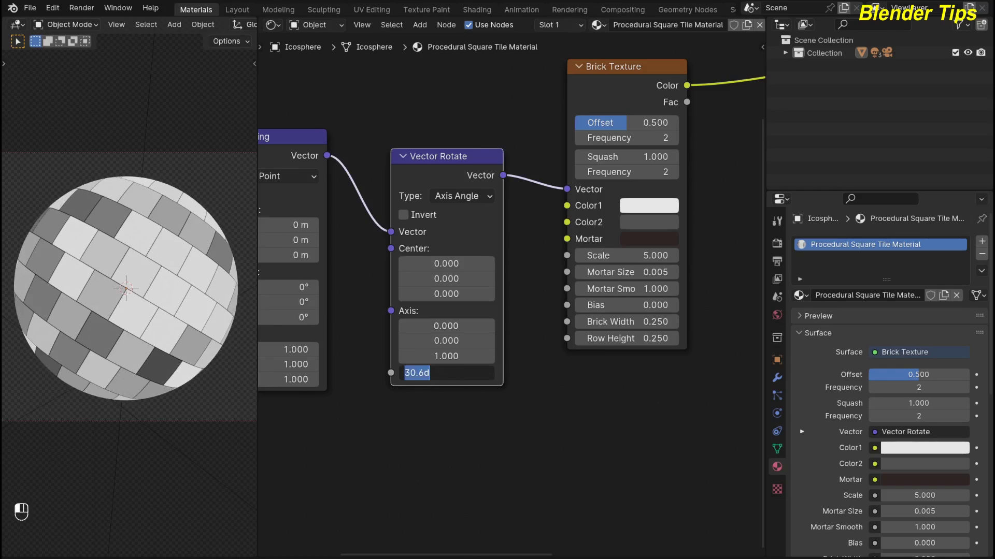
{"action": "type", "text": "45"}
{"action": "key", "text": "Return"}
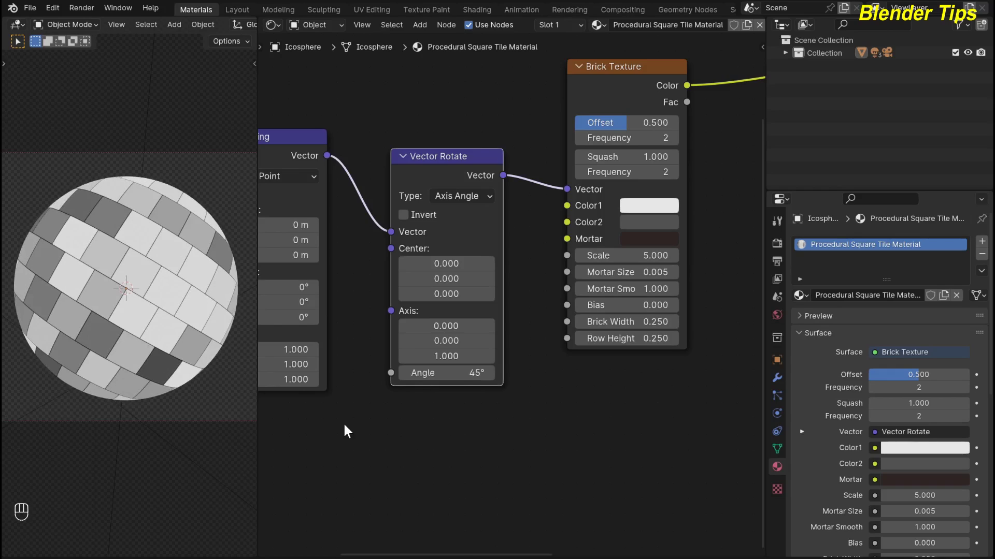
{"action": "scroll", "coordinate": [513, 428], "scroll_direction": "down", "scroll_amount": 4}
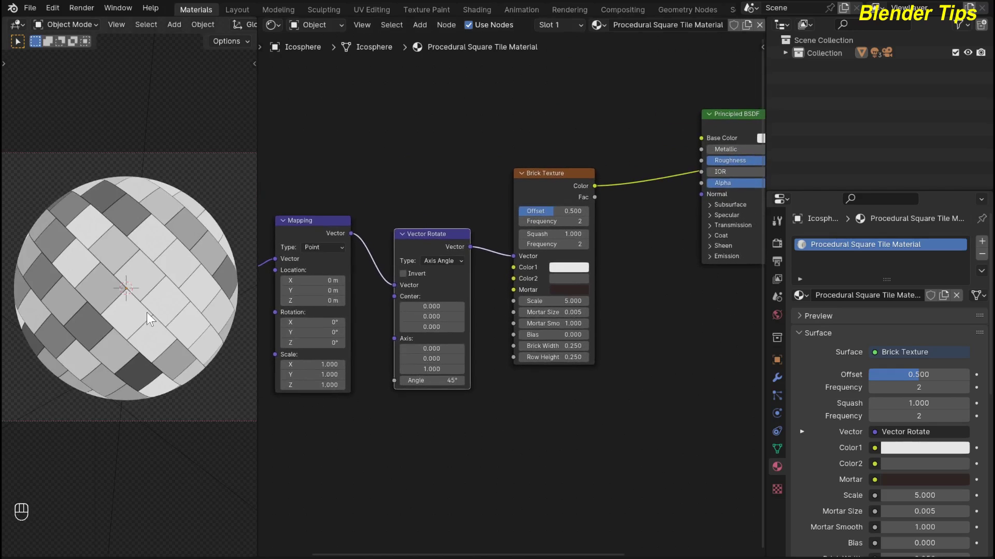
Link Brick Texture's Fac output to the Principled BSDF Normal input
{"action": "middle_click_drag", "start_coordinate": [632, 324], "coordinate": [586, 399]}
{"action": "scroll", "coordinate": [588, 381], "scroll_direction": "down", "scroll_amount": 3}
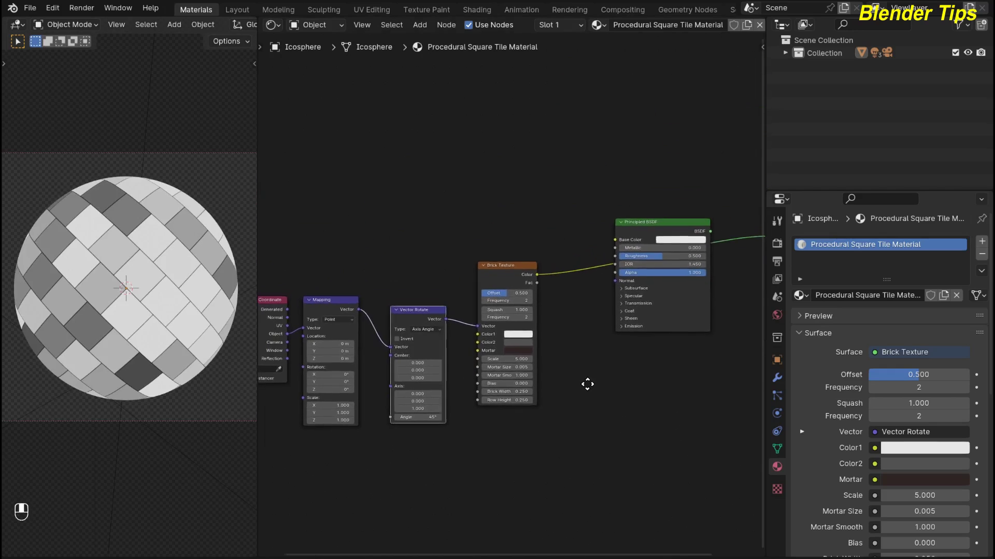
{"action": "scroll", "coordinate": [580, 381], "scroll_direction": "up", "scroll_amount": 3}
{"action": "middle_click_drag", "start_coordinate": [550, 352], "coordinate": [529, 343]}
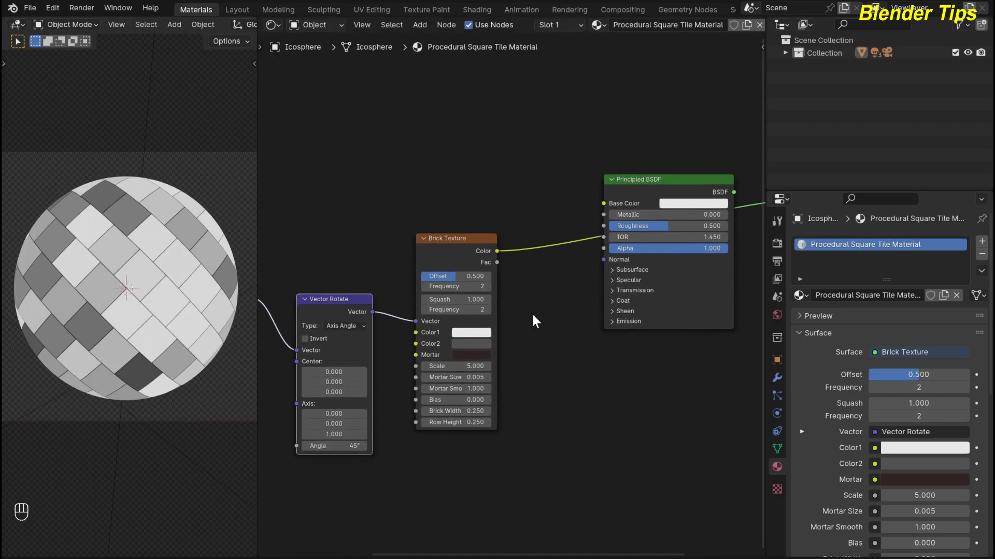
{"action": "scroll", "coordinate": [533, 318], "scroll_direction": "up", "scroll_amount": 3}
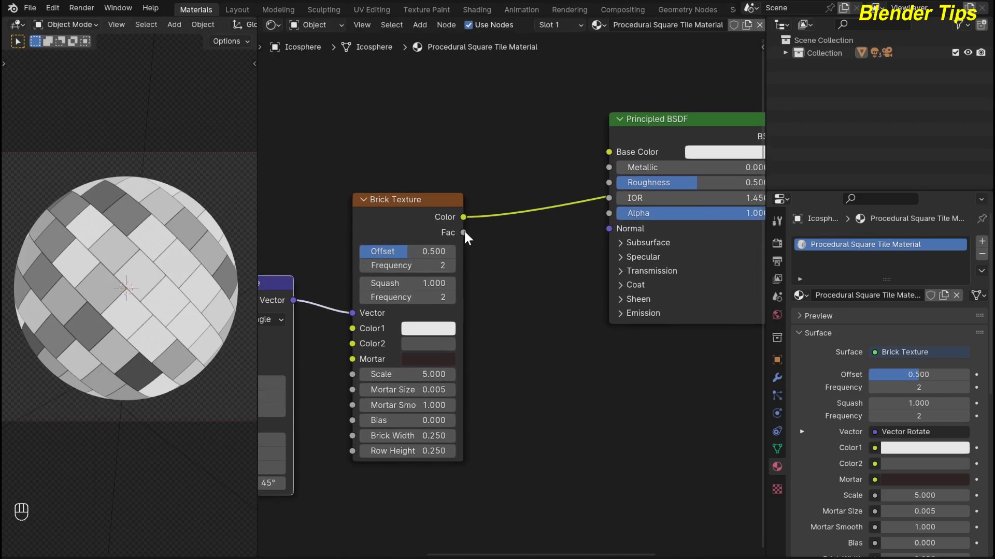
{"action": "left_click_drag", "start_coordinate": [464, 229], "coordinate": [470, 227]}
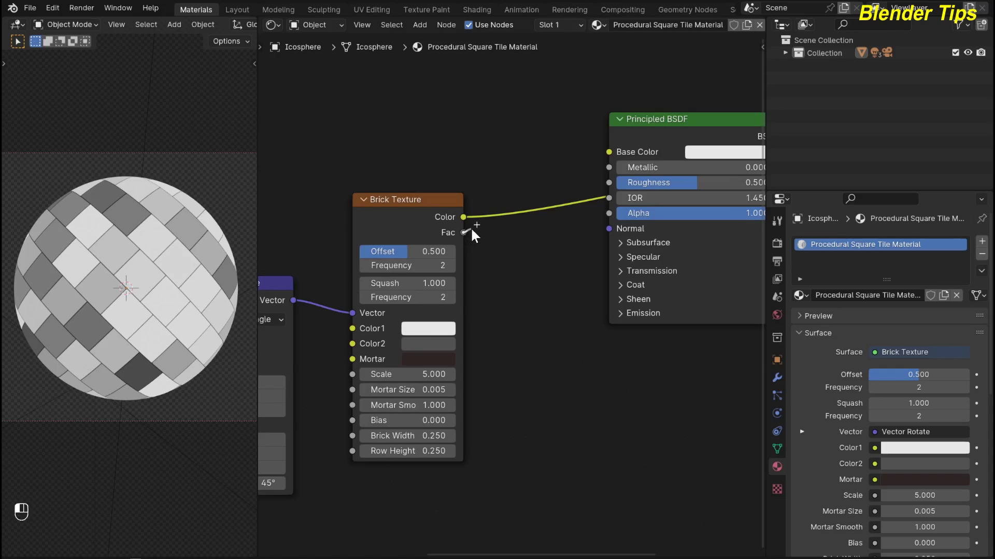
{"action": "left_click_drag", "start_coordinate": [533, 234], "coordinate": [609, 229]}
{"action": "scroll", "coordinate": [534, 337], "scroll_direction": "down", "scroll_amount": 1}
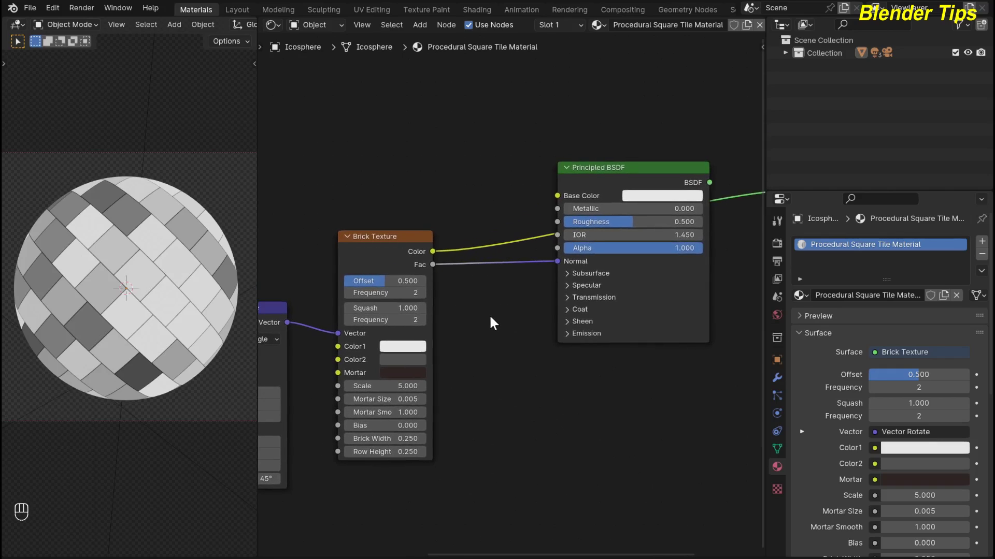
Insert a Bump node on that link with Strength 0.100
{"action": "key", "text": "shift+a"}
{"action": "type", "text": "bu"}
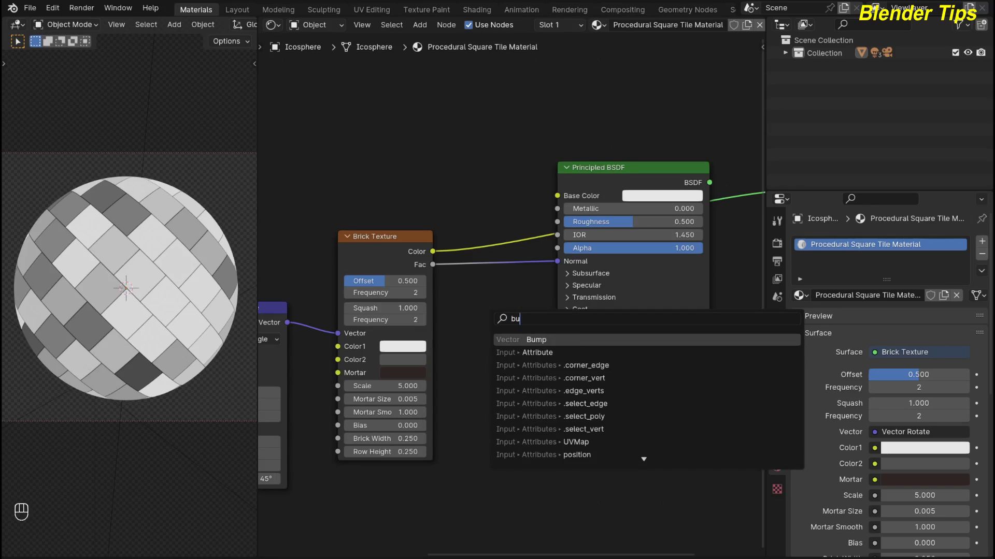
{"action": "key", "text": "Return"}
{"action": "left_click", "coordinate": [513, 365]}
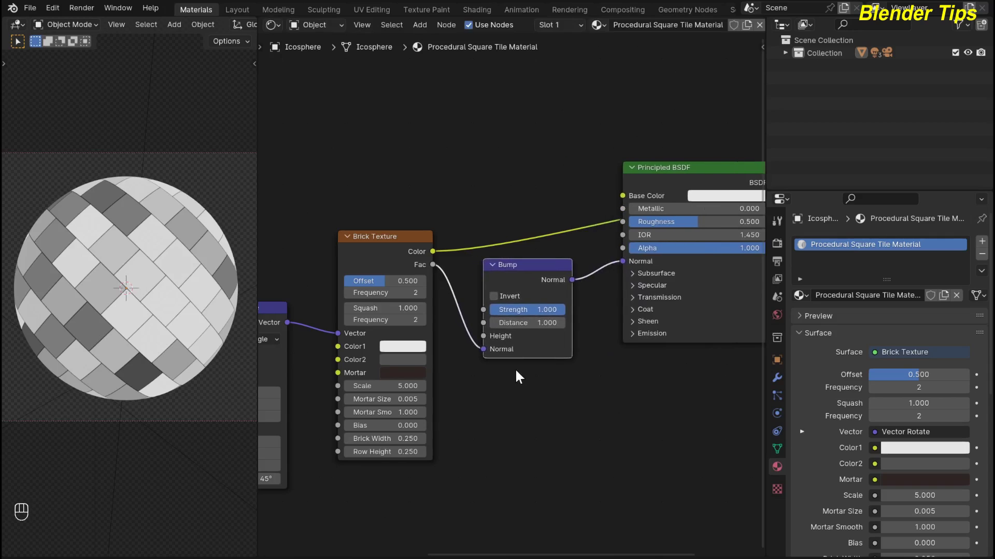
{"action": "scroll", "coordinate": [515, 371], "scroll_direction": "up", "scroll_amount": 2}
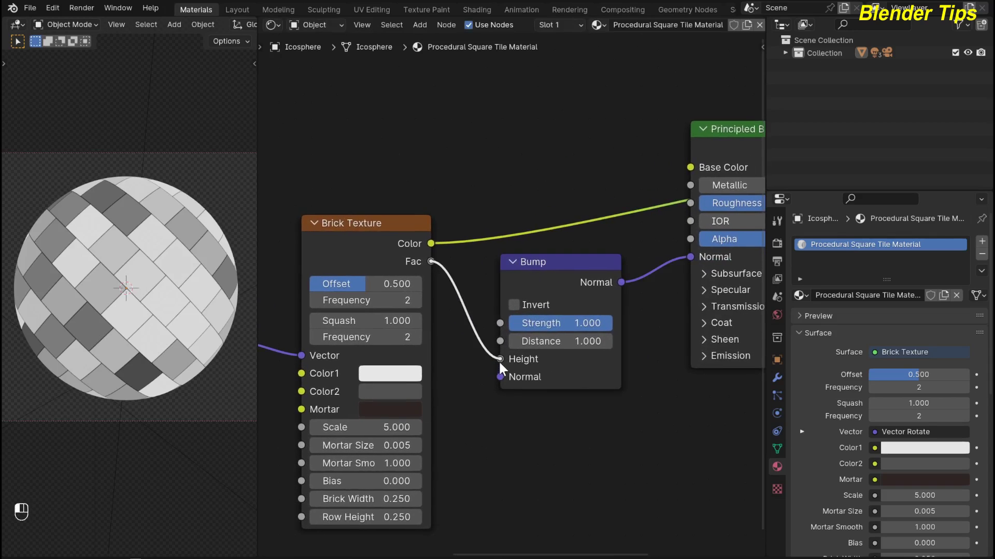
{"action": "scroll", "coordinate": [588, 375], "scroll_direction": "up", "scroll_amount": 1}
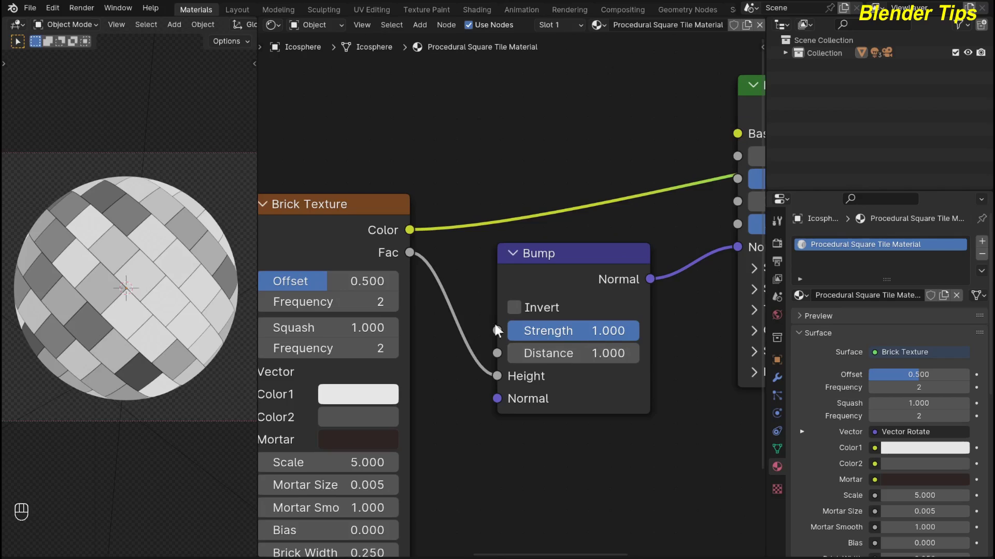
{"action": "left_click_drag", "start_coordinate": [602, 331], "coordinate": [538, 330]}
{"action": "left_click", "coordinate": [602, 331]}
{"action": "type", "text": ".100"}
{"action": "left_click", "coordinate": [498, 450]}
Pan to the left-side nodes and move the Principled BSDF down-right
{"action": "scroll", "coordinate": [432, 393], "scroll_direction": "down", "scroll_amount": 2}
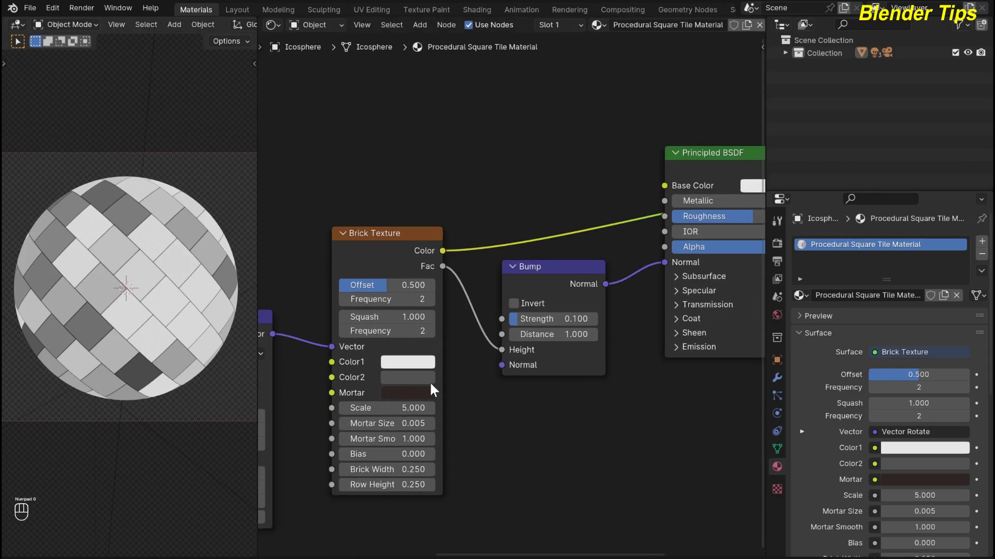
{"action": "scroll", "coordinate": [433, 392], "scroll_direction": "down", "scroll_amount": 2}
{"action": "middle_click_drag", "start_coordinate": [487, 444], "coordinate": [522, 450]}
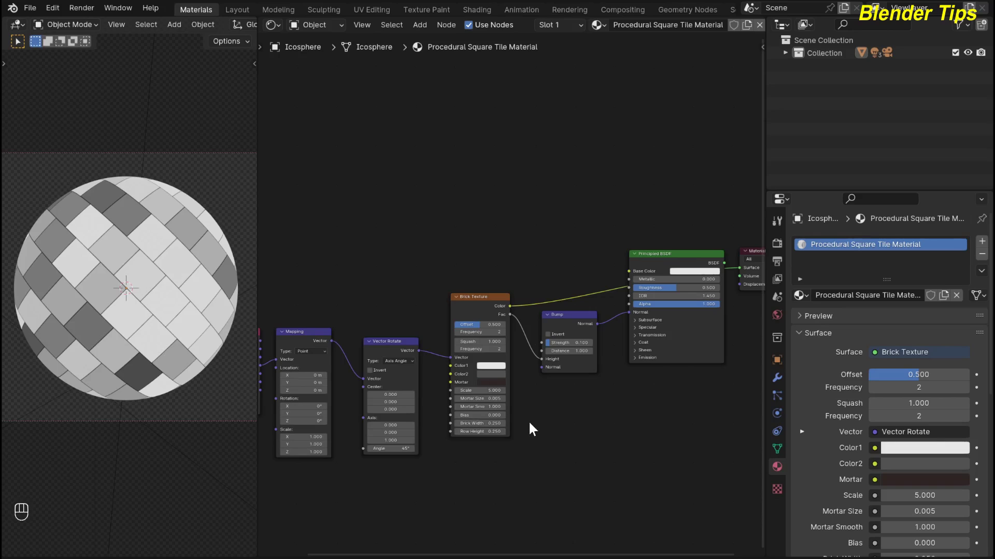
{"action": "scroll", "coordinate": [530, 429], "scroll_direction": "up", "scroll_amount": 2}
{"action": "left_click_drag", "start_coordinate": [629, 281], "coordinate": [637, 293]}
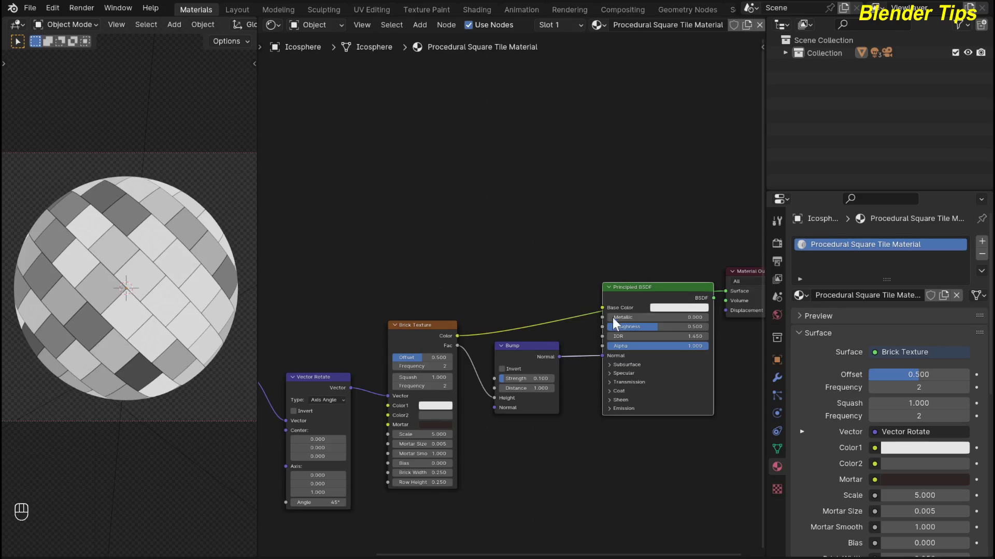
Wire Brick Texture Color to Base Color and the Principled BSDF to Material Output
{"action": "left_click_drag", "start_coordinate": [459, 334], "coordinate": [641, 293]}
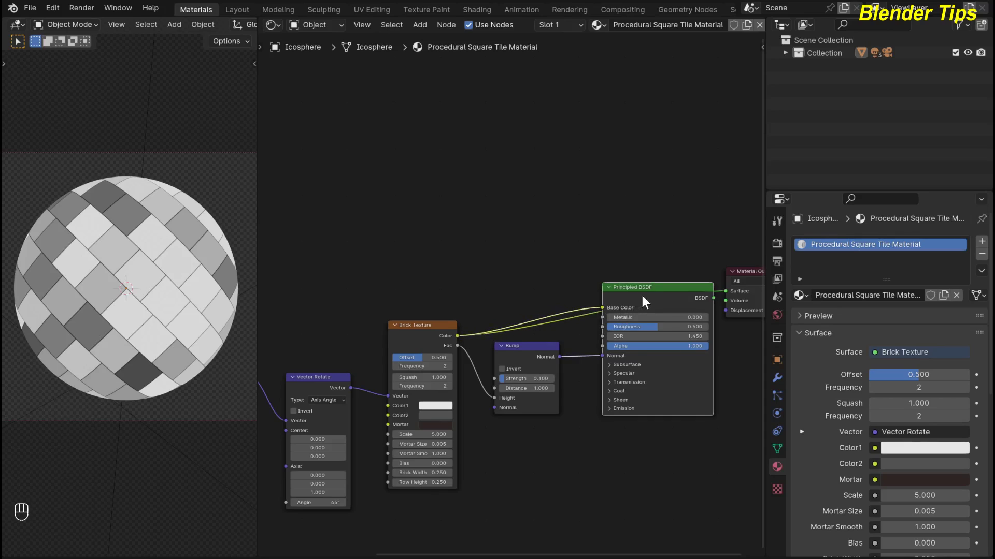
{"action": "left_click", "coordinate": [641, 293], "text": "ctrl+shift"}
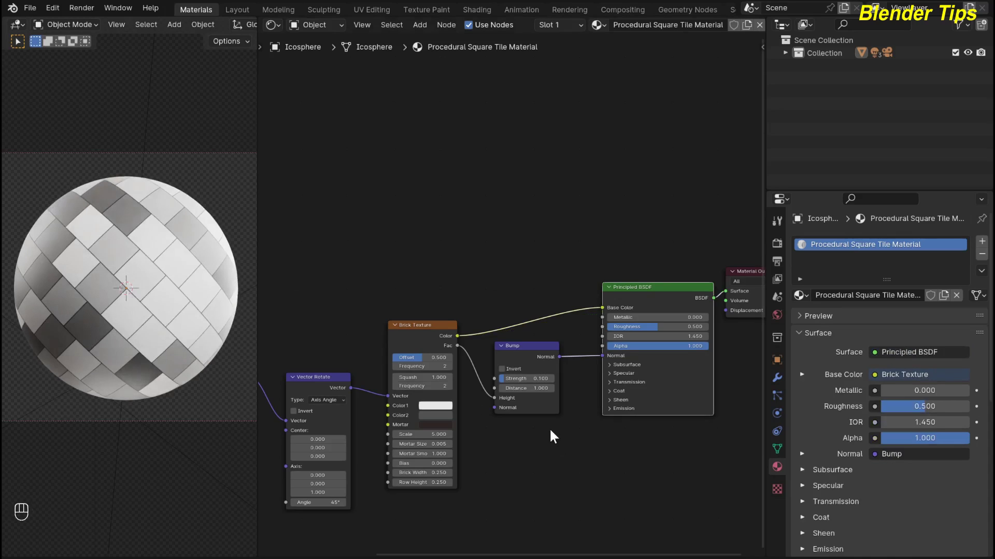
{"action": "key", "text": "Home"}
{"action": "mouse_move", "coordinate": [636, 242]}
{"action": "left_mouse_down"}
{"action": "mouse_move", "coordinate": [619, 224]}
{"action": "mouse_move", "coordinate": [631, 225]}
{"action": "left_mouse_up"}
Set the Principled BSDF Roughness to 0.560 and view the whole node tree
{"action": "scroll", "coordinate": [115, 284], "scroll_direction": "up", "scroll_amount": 3}
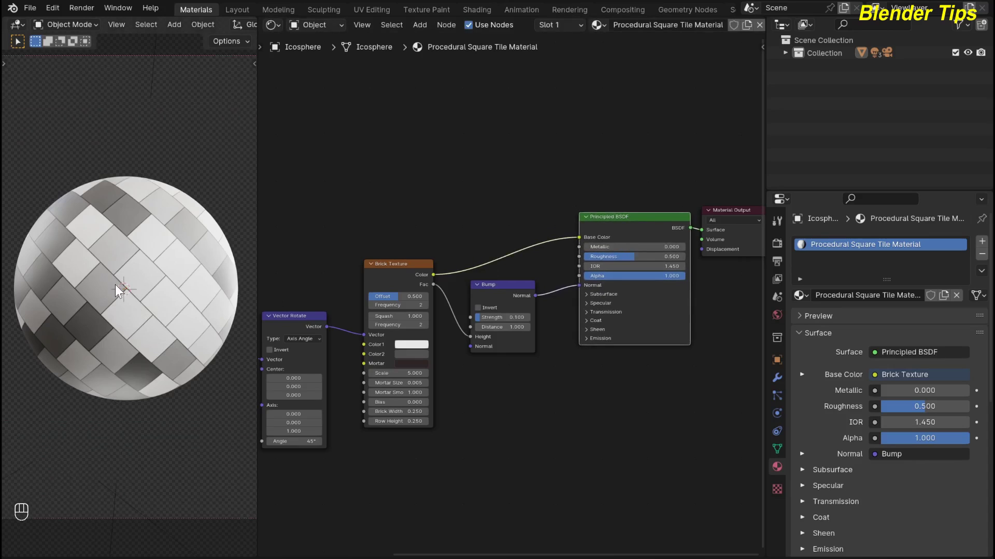
{"action": "mouse_move", "coordinate": [627, 255]}
{"action": "left_mouse_down"}
{"action": "mouse_move", "coordinate": [578, 255]}
{"action": "mouse_move", "coordinate": [640, 255]}
{"action": "left_mouse_up"}
{"action": "scroll", "coordinate": [162, 287], "scroll_direction": "down", "scroll_amount": 4}
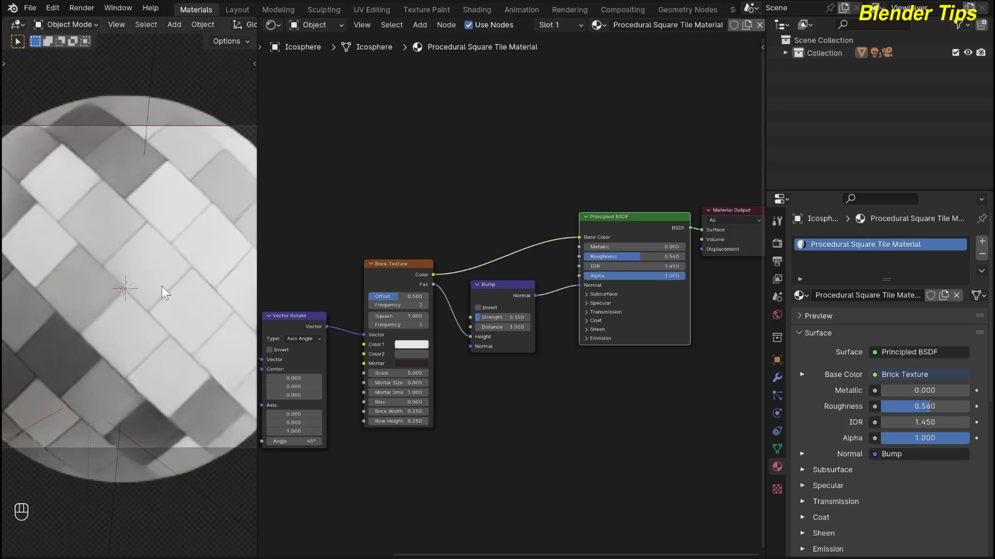
{"action": "scroll", "coordinate": [162, 287], "scroll_direction": "down", "scroll_amount": 2}
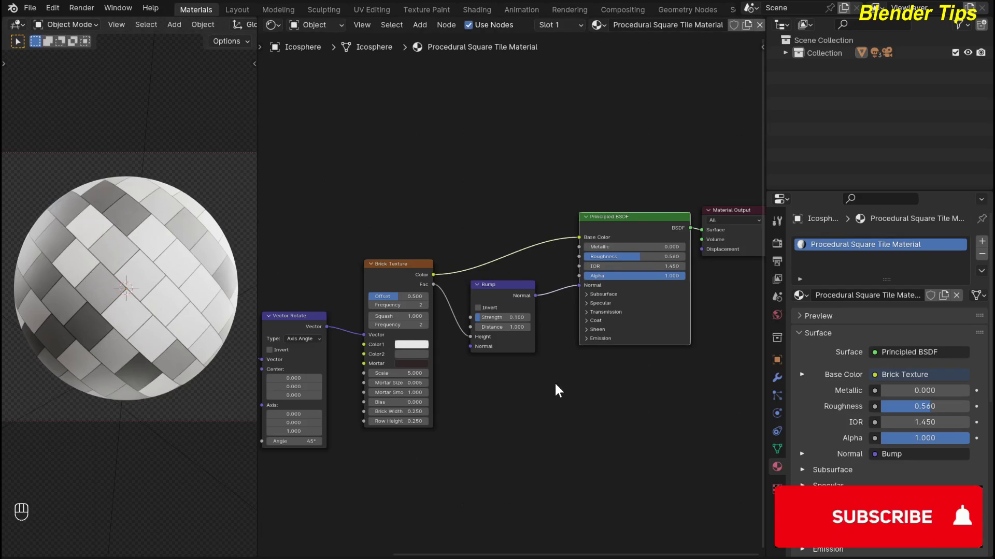
{"action": "scroll", "coordinate": [554, 383], "scroll_direction": "down", "scroll_amount": 2}
{"action": "middle_click_drag", "start_coordinate": [441, 259], "coordinate": [466, 276]}
Add a Noise Texture driven by the Mapping vector and preview it on the sphere
{"action": "key", "text": "shift+a"}
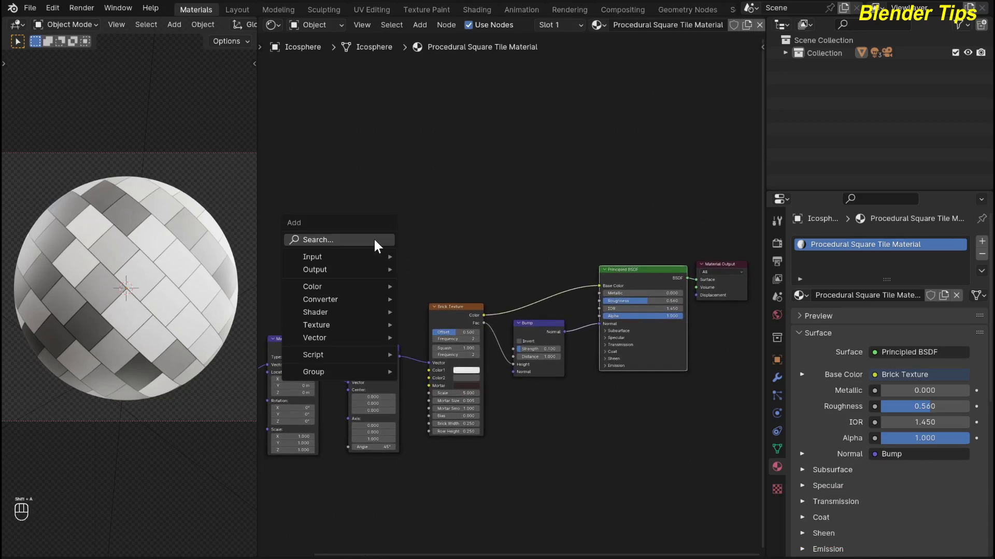
{"action": "mouse_move", "coordinate": [375, 242]}
{"action": "type", "text": "nois"}
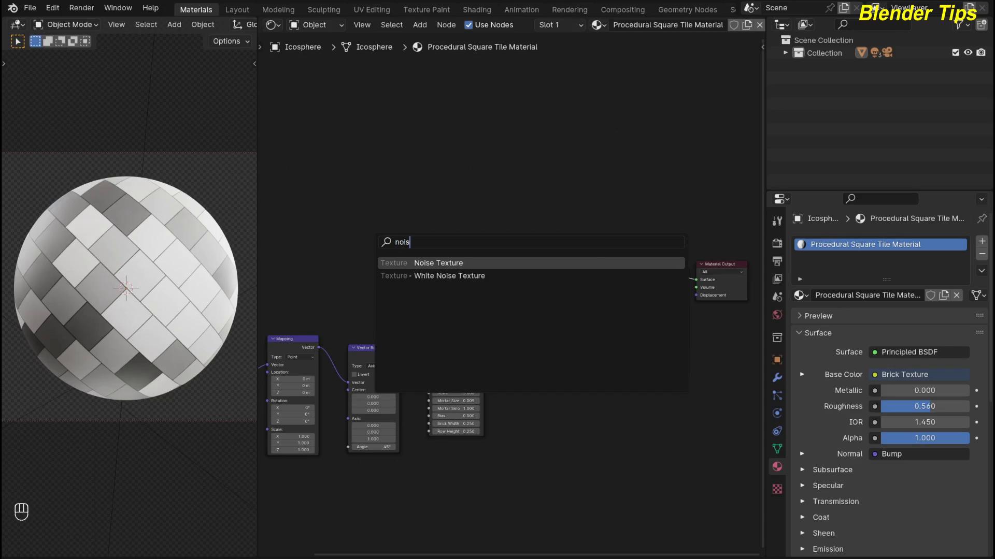
{"action": "key", "text": "Return"}
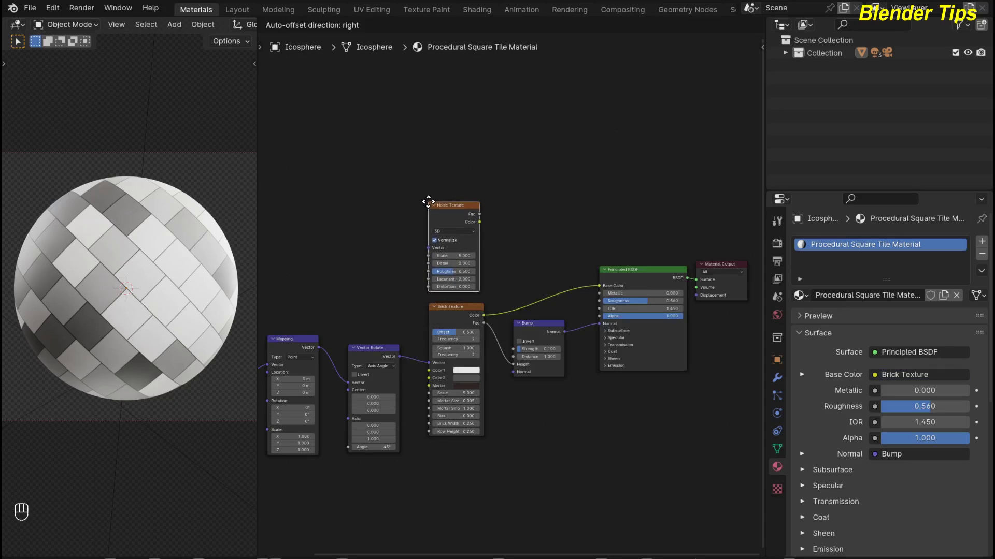
{"action": "left_click", "coordinate": [428, 205]}
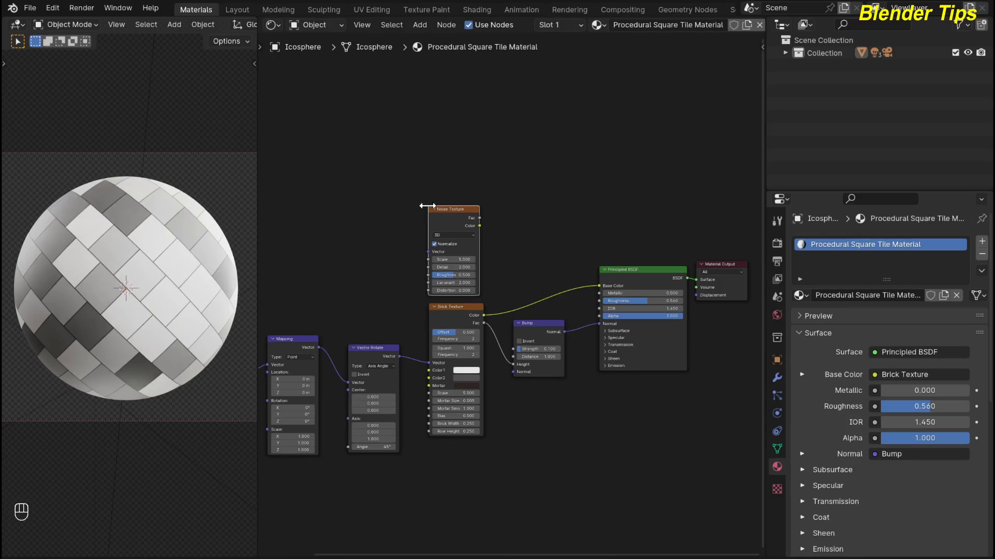
{"action": "scroll", "coordinate": [393, 249], "scroll_direction": "up", "scroll_amount": 2}
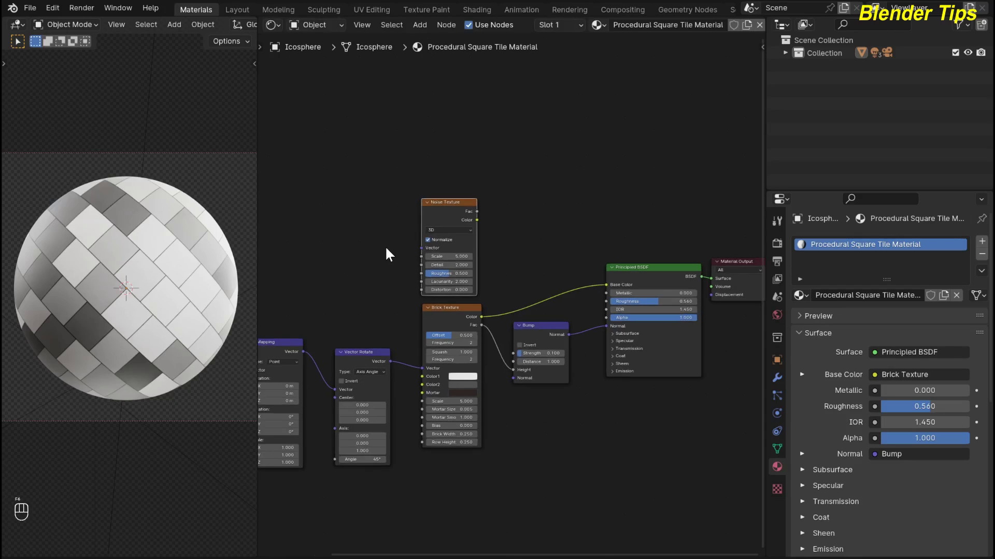
{"action": "left_click_drag", "start_coordinate": [326, 357], "coordinate": [467, 247]}
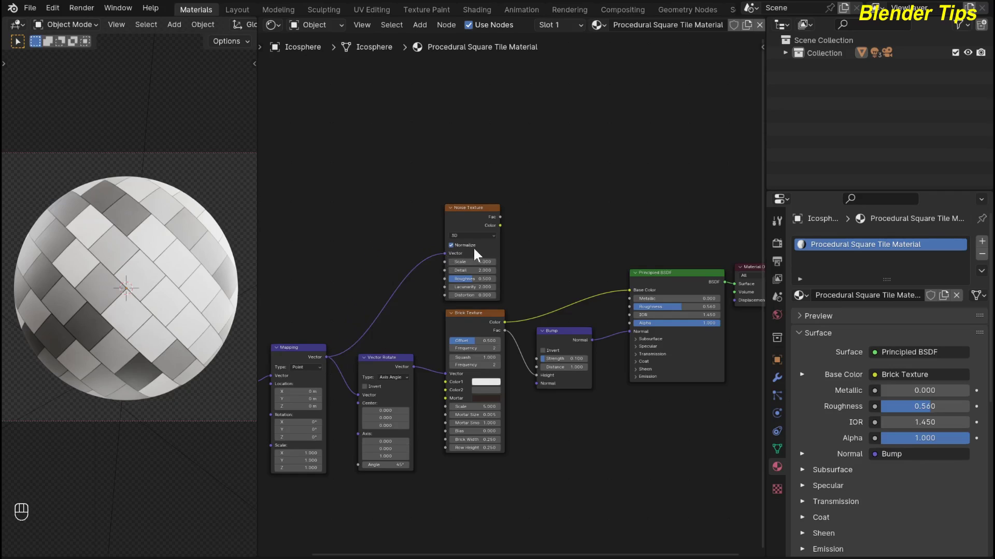
{"action": "scroll", "coordinate": [580, 250], "scroll_direction": "up", "scroll_amount": 1}
{"action": "middle_click_drag", "start_coordinate": [580, 249], "coordinate": [563, 293]}
{"action": "left_click", "coordinate": [452, 248]}
{"action": "left_click", "coordinate": [449, 244], "text": "ctrl+shift"}
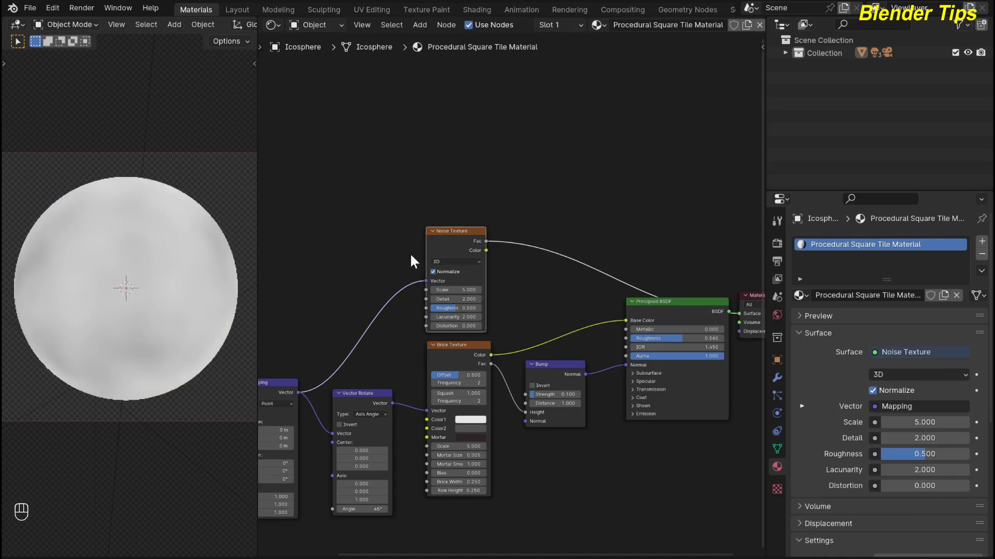
Set the Noise Texture's Scale to 25 and Detail to 0
{"action": "scroll", "coordinate": [505, 305], "scroll_direction": "up", "scroll_amount": 1}
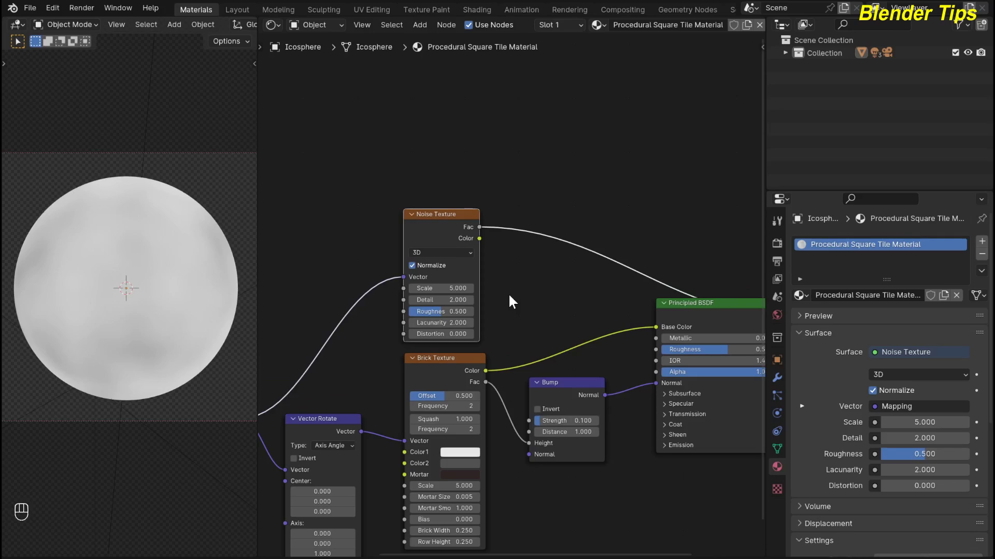
{"action": "middle_click_drag", "start_coordinate": [508, 293], "coordinate": [528, 290]}
{"action": "left_click_drag", "start_coordinate": [456, 284], "coordinate": [534, 284]}
{"action": "left_click", "coordinate": [461, 285]}
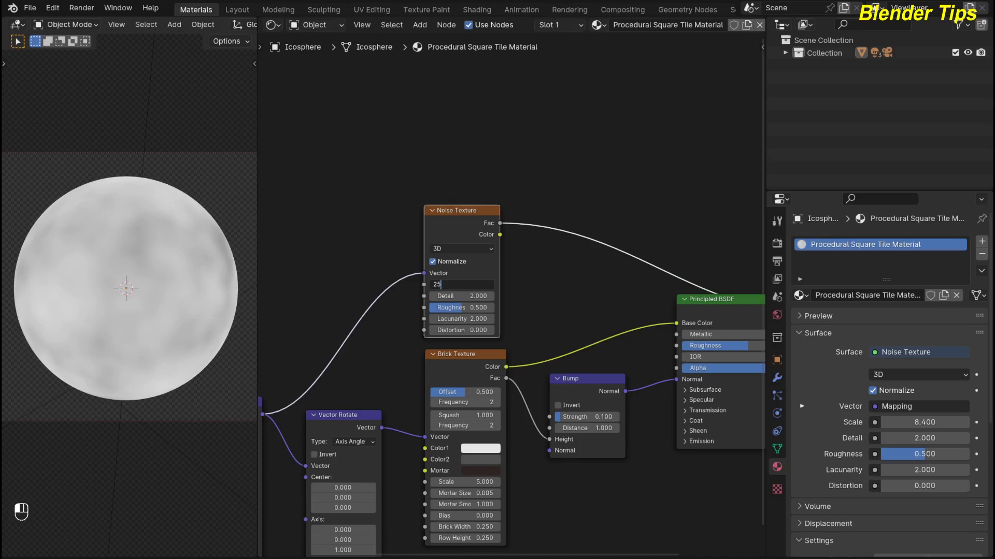
{"action": "type", "text": "25"}
{"action": "key", "text": "Return"}
{"action": "left_click_drag", "start_coordinate": [461, 296], "coordinate": [443, 295]}
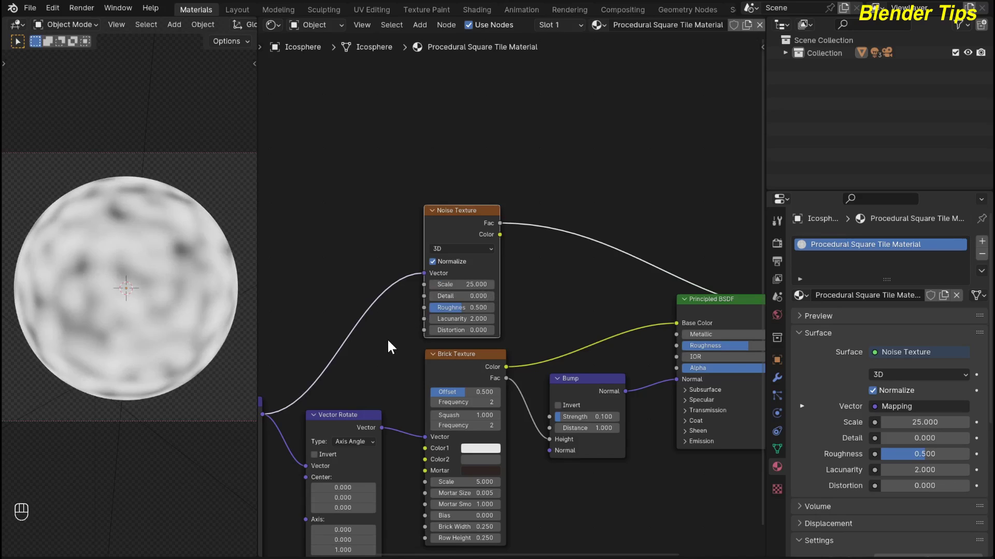
{"action": "scroll", "coordinate": [391, 346], "scroll_direction": "down", "scroll_amount": 4}
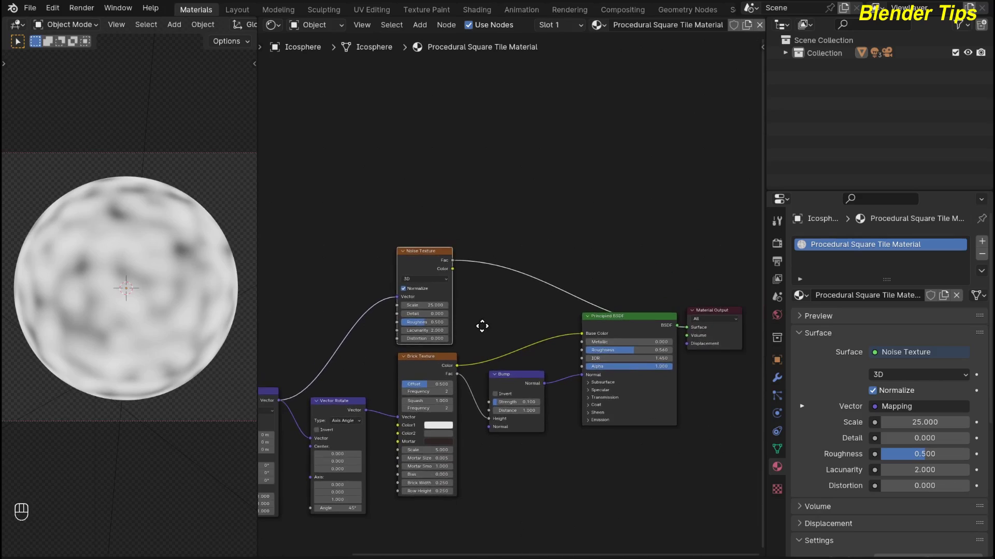
{"action": "scroll", "coordinate": [479, 293], "scroll_direction": "up", "scroll_amount": 1}
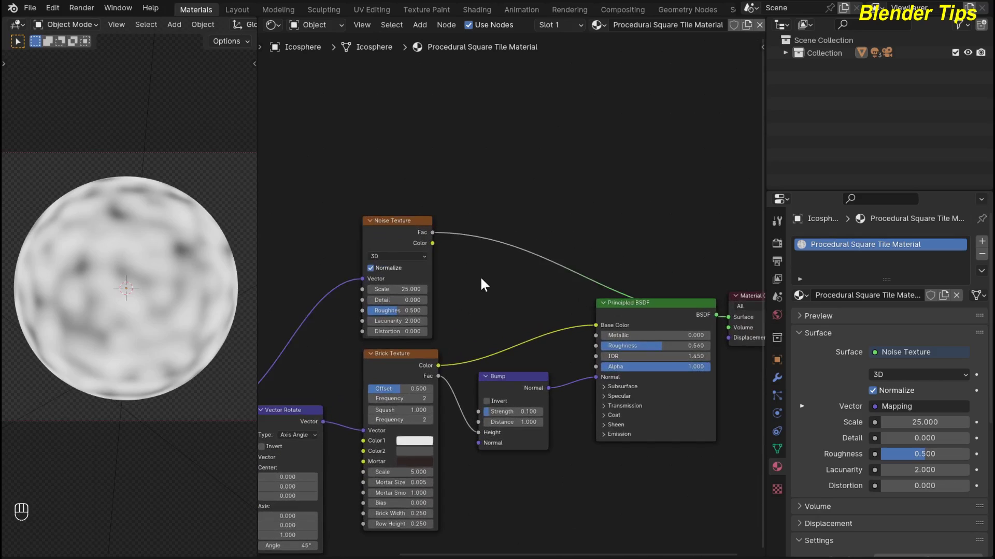
{"action": "key", "text": "shift+a"}
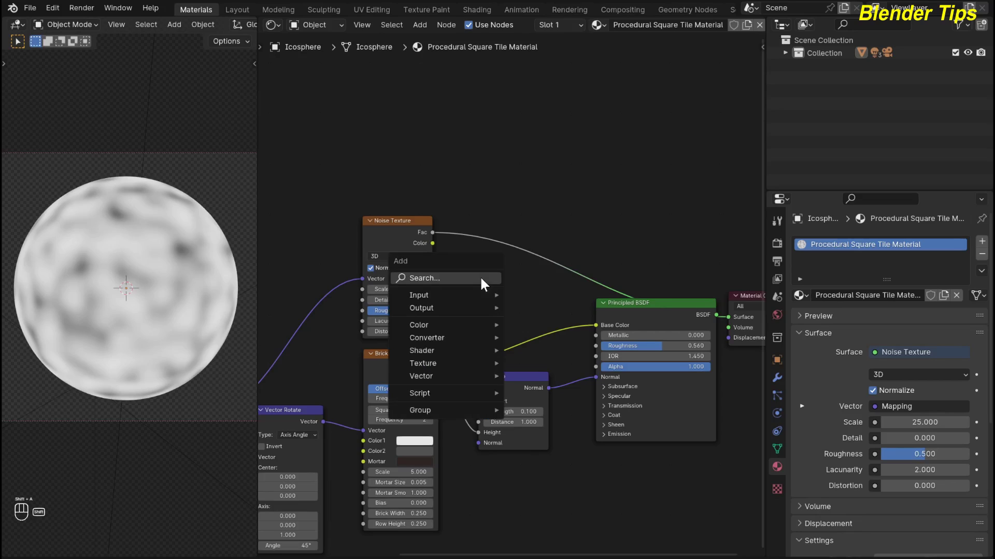
Add a Color Ramp after the noise, wire it into Roughness, and preview the full material
{"action": "left_click", "coordinate": [480, 278]}
{"action": "type", "text": "cr"}
{"action": "key", "text": "Down"}
{"action": "key", "text": "Return"}
{"action": "left_click", "coordinate": [455, 220]}
{"action": "left_click_drag", "start_coordinate": [636, 314], "coordinate": [643, 334]}
{"action": "left_click_drag", "start_coordinate": [593, 238], "coordinate": [601, 367]}
{"action": "left_click", "coordinate": [643, 334]}
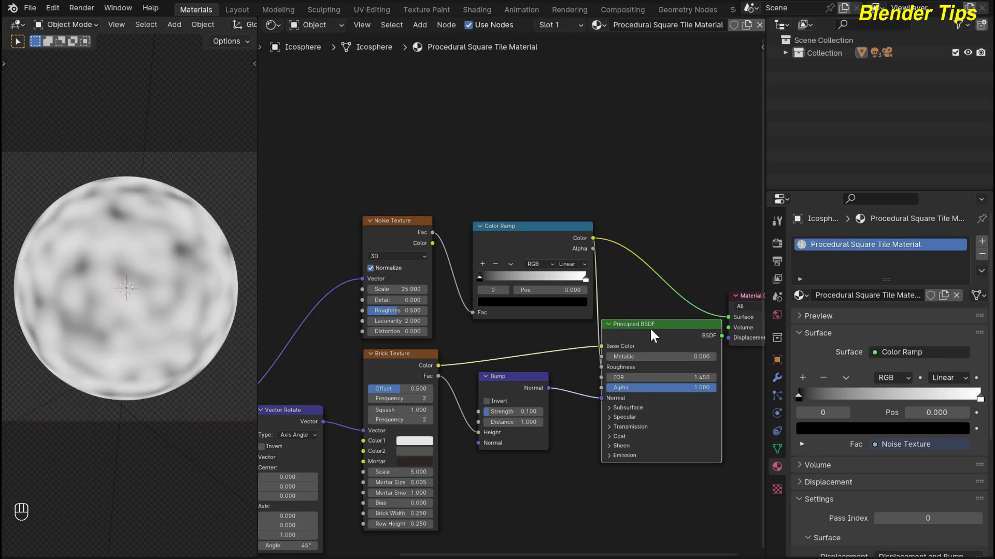
{"action": "left_click", "coordinate": [650, 327], "text": "ctrl+shift"}
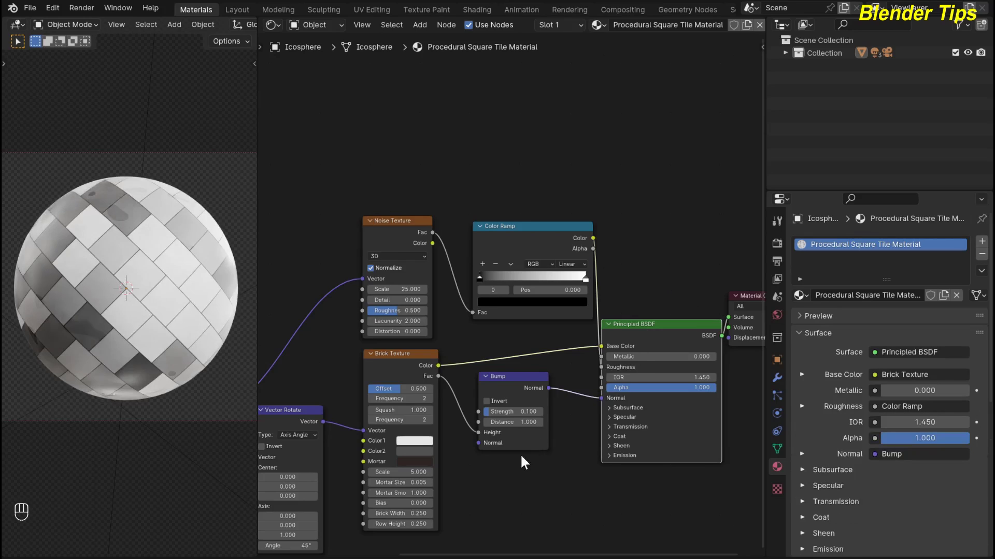
Lift the Color Ramp's black stop to a lighter grey value
{"action": "scroll", "coordinate": [495, 346], "scroll_direction": "down", "scroll_amount": 1}
{"action": "left_click_drag", "start_coordinate": [505, 275], "coordinate": [494, 277]}
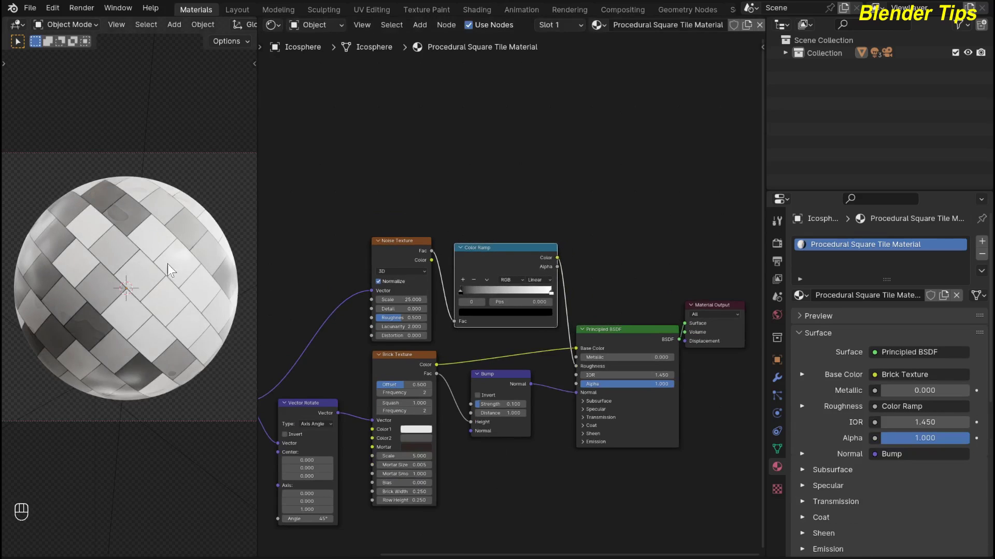
{"action": "scroll", "coordinate": [110, 218], "scroll_direction": "up", "scroll_amount": 3}
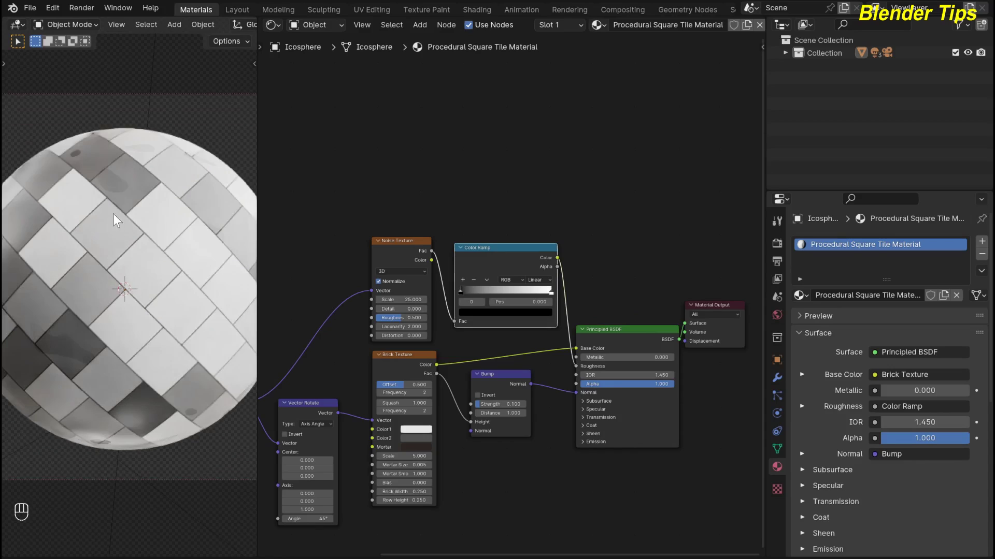
{"action": "scroll", "coordinate": [103, 241], "scroll_direction": "down", "scroll_amount": 2}
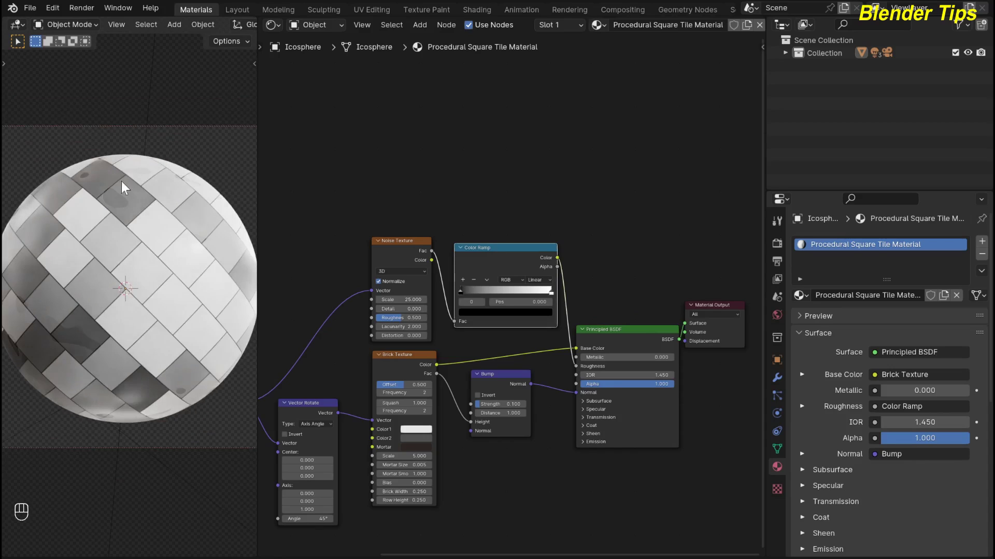
{"action": "scroll", "coordinate": [549, 340], "scroll_direction": "up", "scroll_amount": 1}
{"action": "scroll", "coordinate": [549, 341], "scroll_direction": "up", "scroll_amount": 1}
{"action": "left_click", "coordinate": [484, 313]}
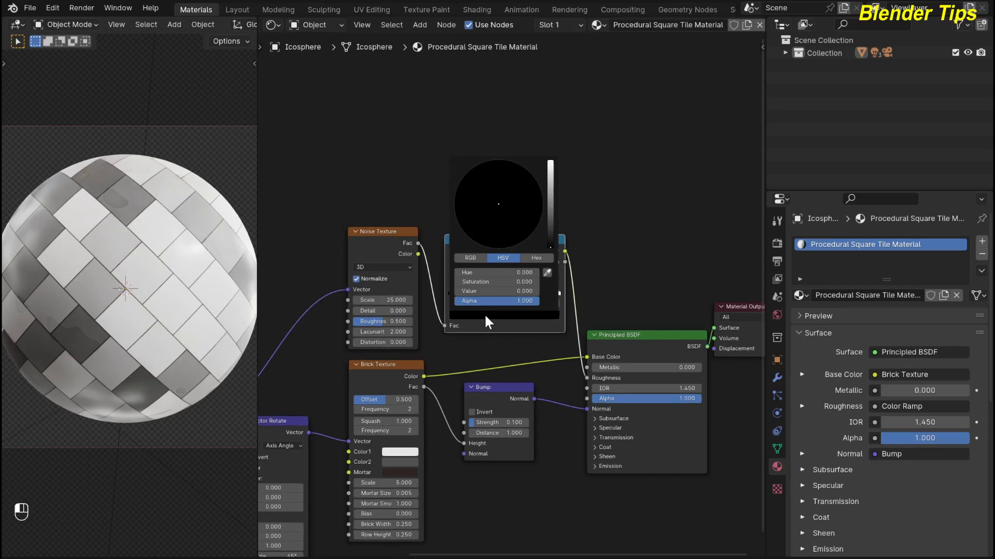
{"action": "left_click_drag", "start_coordinate": [550, 241], "coordinate": [550, 203]}
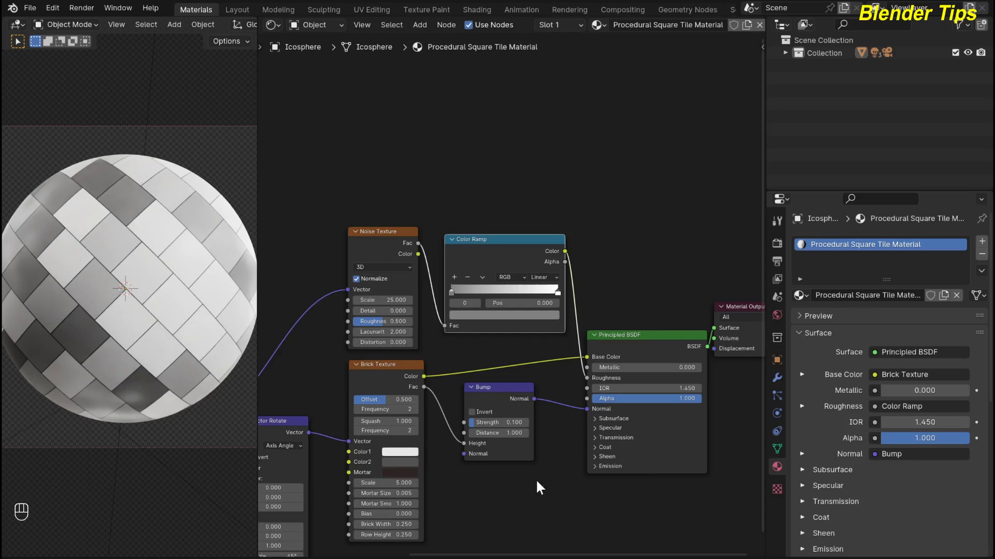
{"action": "scroll", "coordinate": [536, 487], "scroll_direction": "down", "scroll_amount": 3}
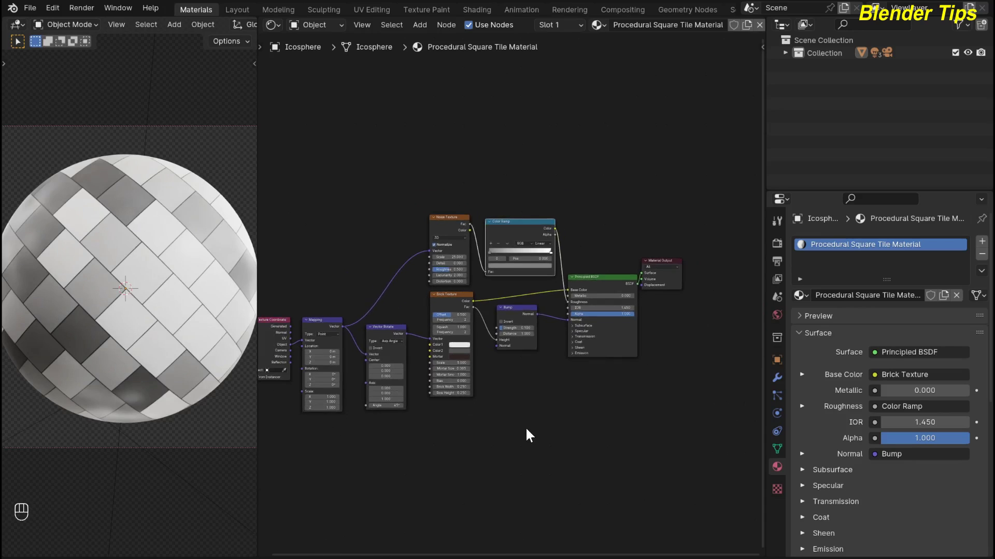
Move Principled BSDF and Material Output further right to make room
{"action": "scroll", "coordinate": [526, 435], "scroll_direction": "up", "scroll_amount": 3}
{"action": "scroll", "coordinate": [526, 435], "scroll_direction": "down", "scroll_amount": 2}
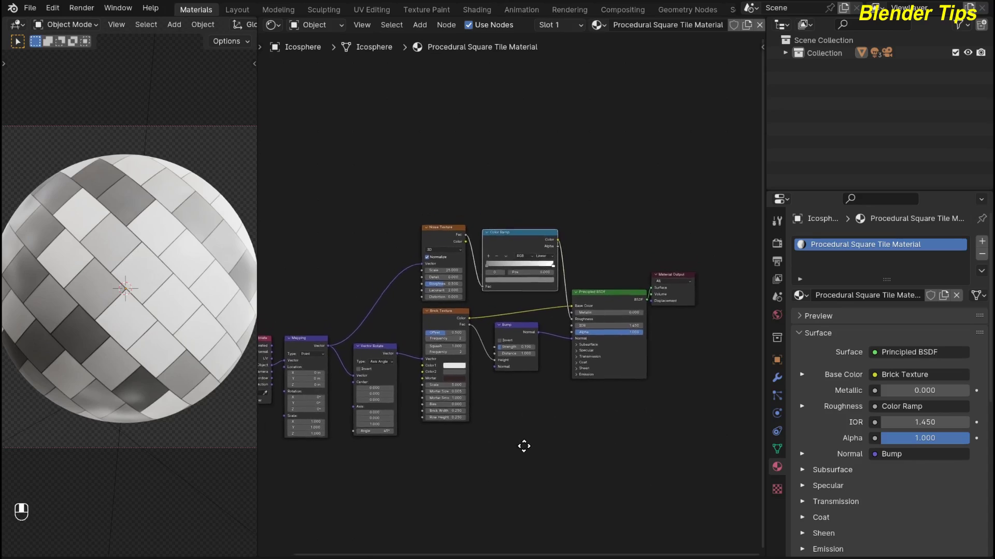
{"action": "middle_click_drag", "start_coordinate": [585, 429], "coordinate": [544, 434]}
{"action": "left_click_drag", "start_coordinate": [569, 263], "coordinate": [637, 350]}
{"action": "key", "text": "g"}
{"action": "left_click", "coordinate": [636, 318]}
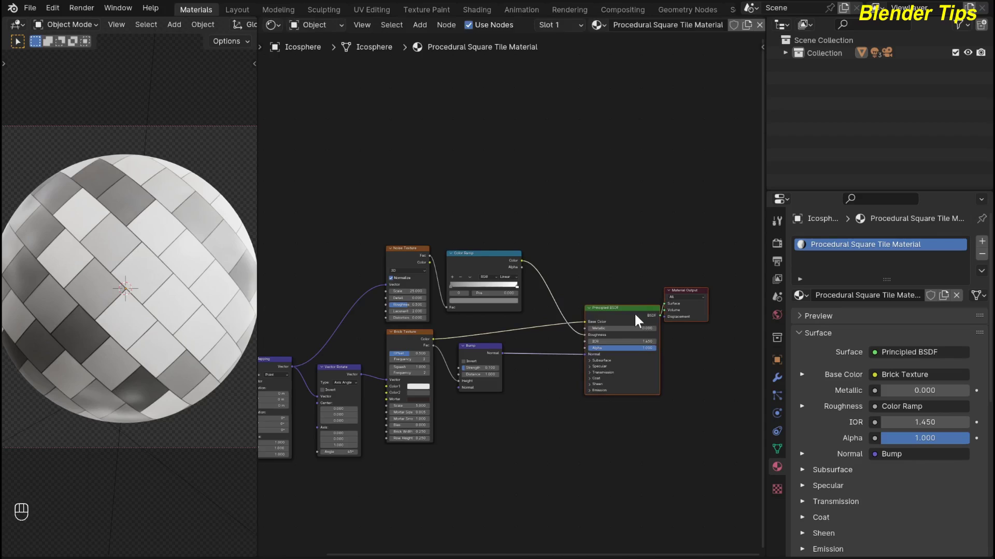
{"action": "key", "text": "g"}
{"action": "left_click", "coordinate": [707, 310]}
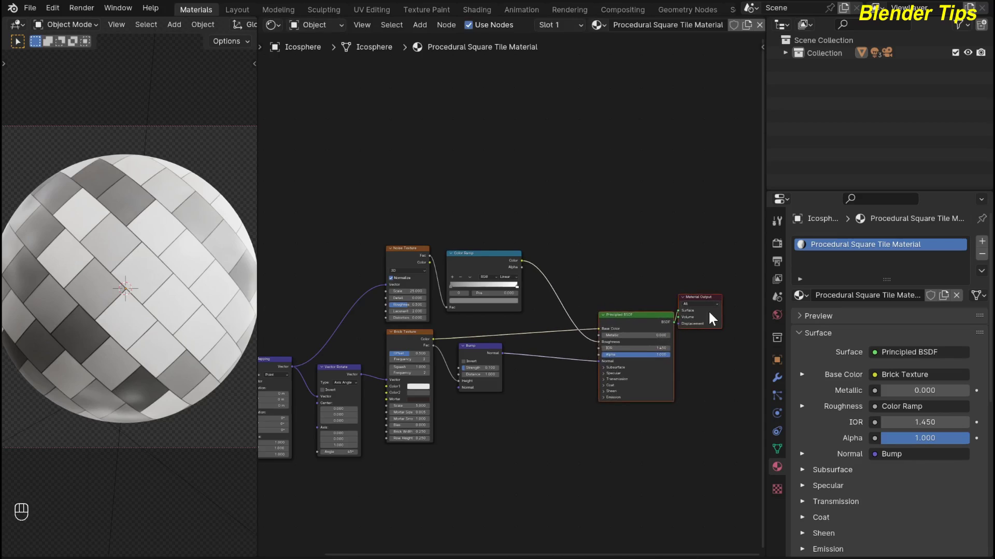
{"action": "key", "text": "g"}
{"action": "left_click", "coordinate": [729, 317]}
{"action": "key", "text": "Home"}
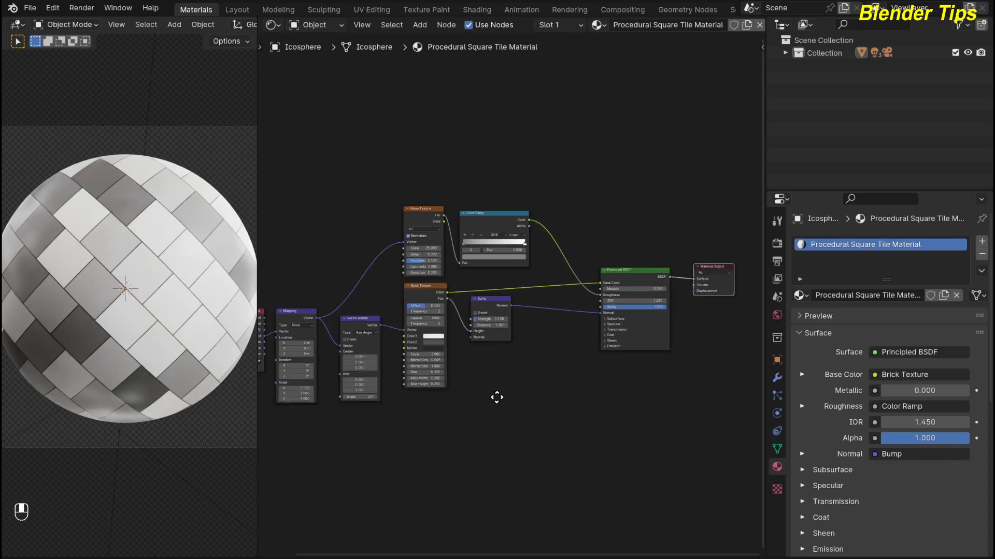
Insert a Hue/Saturation/Value node on the Color Ramp-to-Roughness link
{"action": "key", "text": "shift+a"}
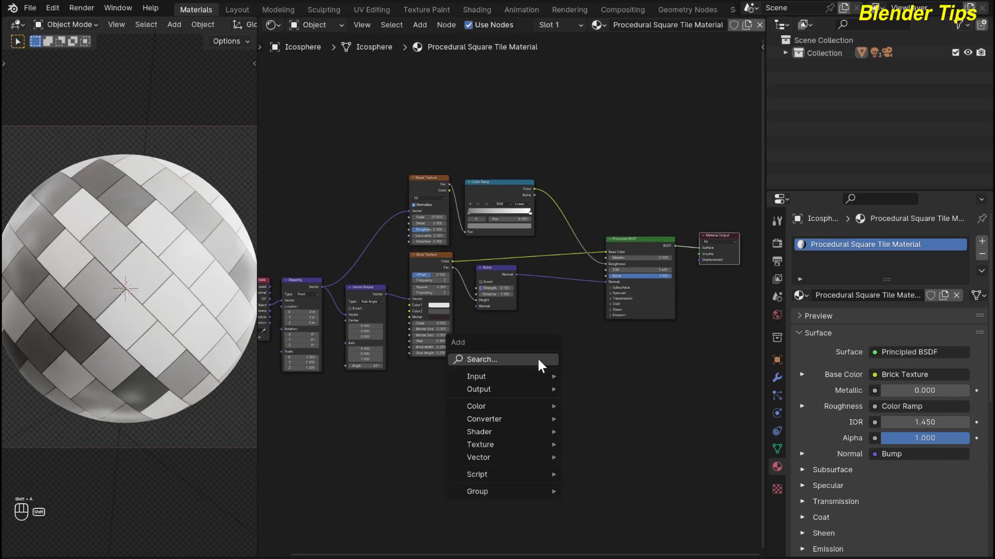
{"action": "type", "text": "hu"}
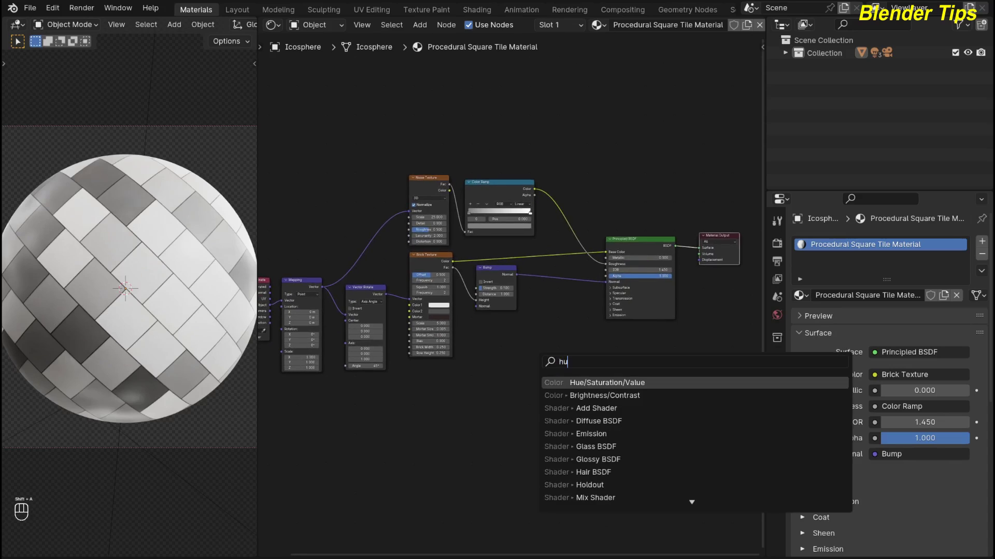
{"action": "key", "text": "Return"}
{"action": "left_click", "coordinate": [569, 212]}
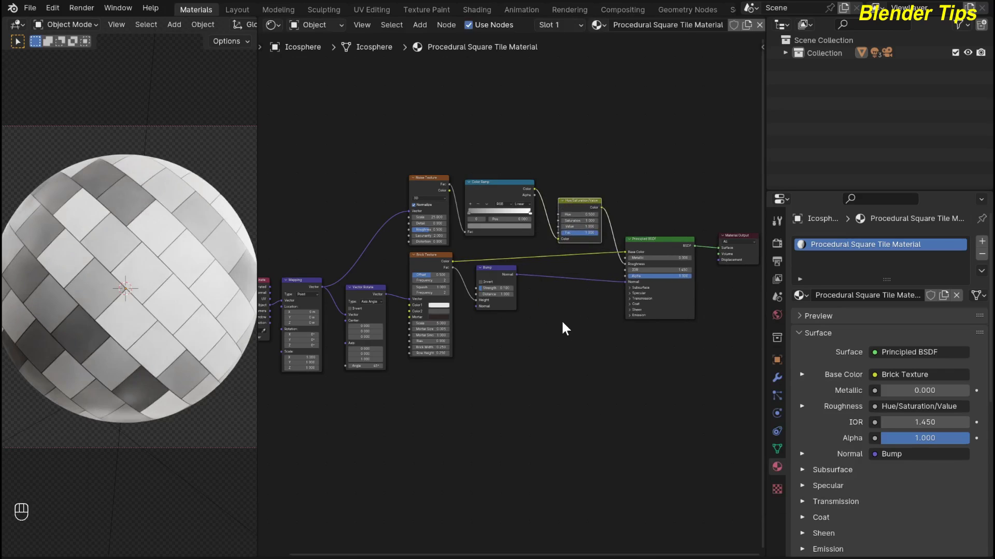
{"action": "scroll", "coordinate": [565, 328], "scroll_direction": "up", "scroll_amount": 5}
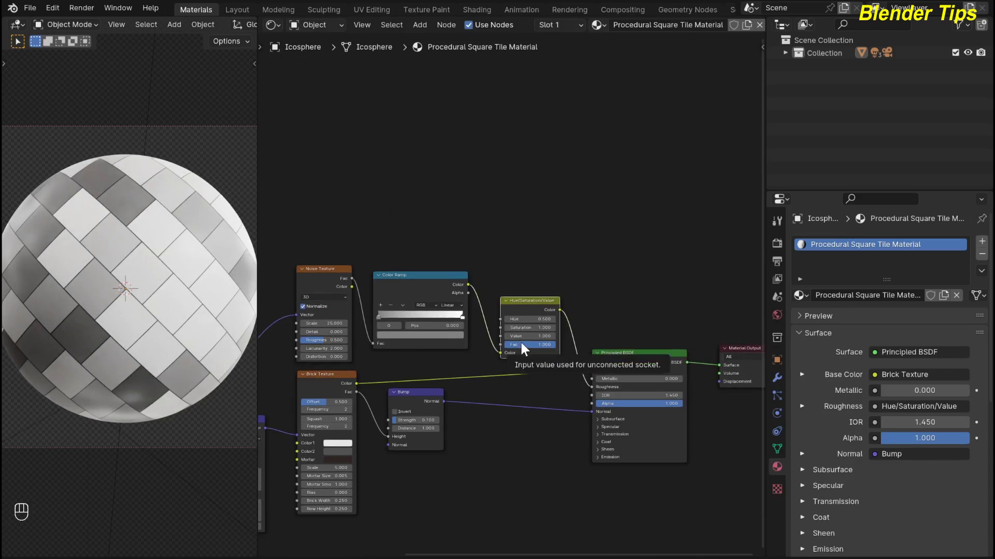
{"action": "mouse_move", "coordinate": [533, 336]}
{"action": "left_mouse_down"}
{"action": "mouse_move", "coordinate": [565, 336]}
{"action": "mouse_move", "coordinate": [523, 336]}
{"action": "left_mouse_up"}
{"action": "key", "text": "ctrl"}
{"action": "key", "text": "ctrl+z"}
{"action": "scroll", "coordinate": [498, 428], "scroll_direction": "down", "scroll_amount": 4}
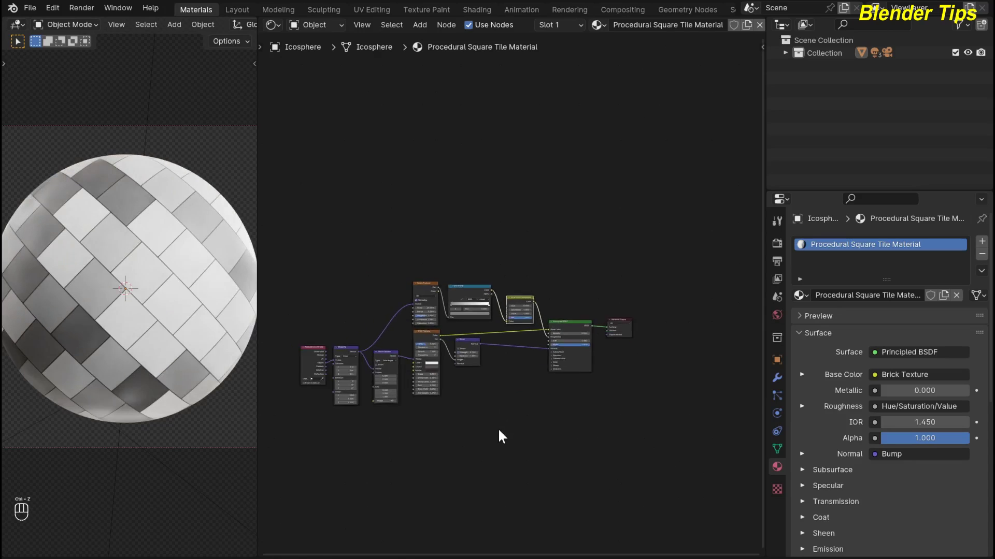
{"action": "scroll", "coordinate": [524, 408], "scroll_direction": "down", "scroll_amount": 1}
{"action": "middle_click_drag", "start_coordinate": [524, 408], "coordinate": [532, 393]}
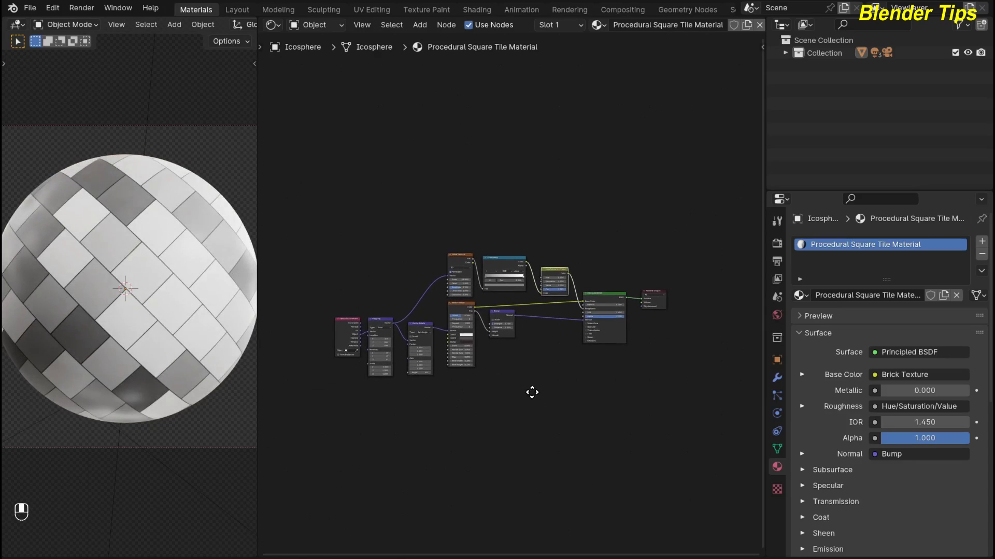
{"action": "scroll", "coordinate": [534, 387], "scroll_direction": "up", "scroll_amount": 1}
{"action": "scroll", "coordinate": [533, 388], "scroll_direction": "up", "scroll_amount": 1}
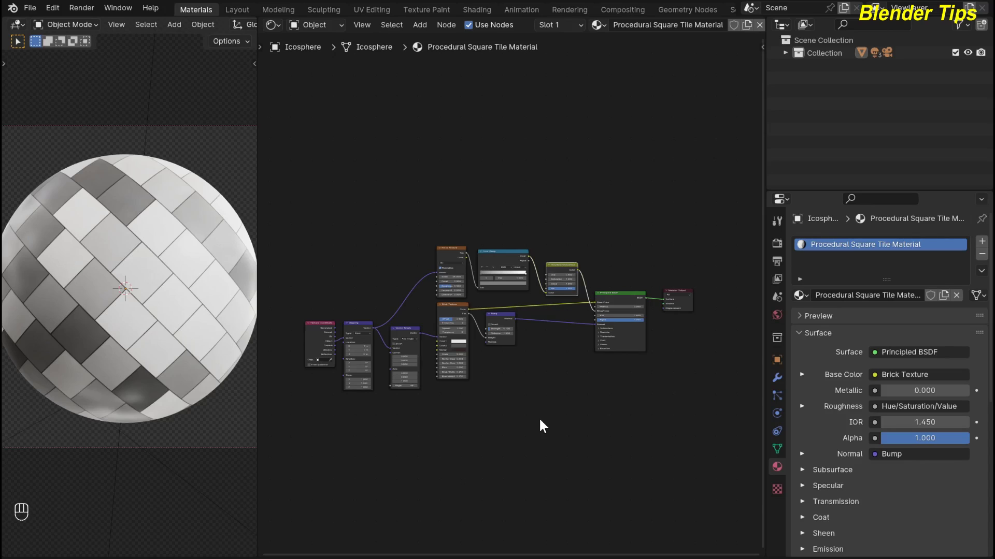
Render the tiled icosphere with F12
{"action": "key", "text": "F12"}
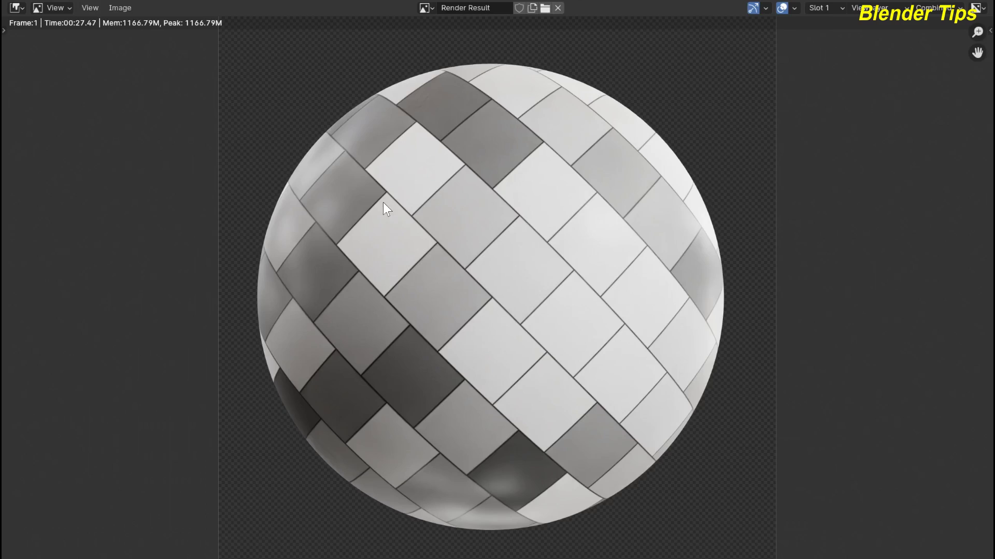
{"action": "scroll", "coordinate": [387, 217], "scroll_direction": "up", "scroll_amount": 3}
{"action": "scroll", "coordinate": [387, 216], "scroll_direction": "down", "scroll_amount": 3}
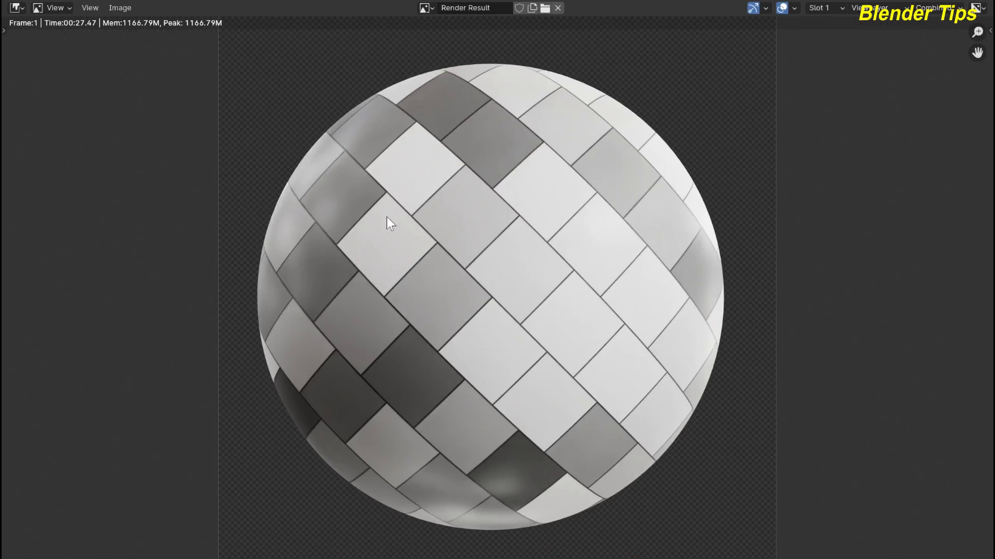